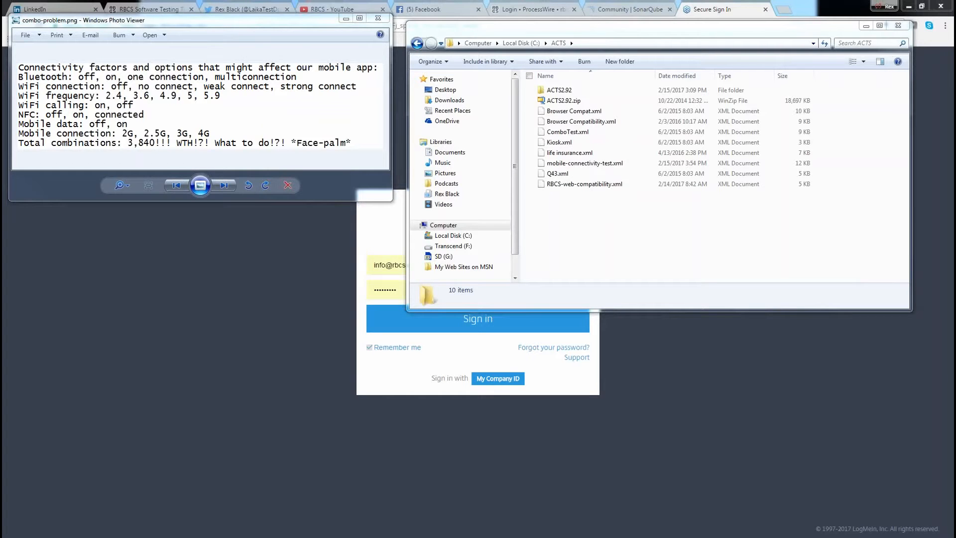
Step: Launch acts_gui_2.92.jar from the ACTS2.92 folder
{"action": "left_click", "coordinate": [209, 20]}
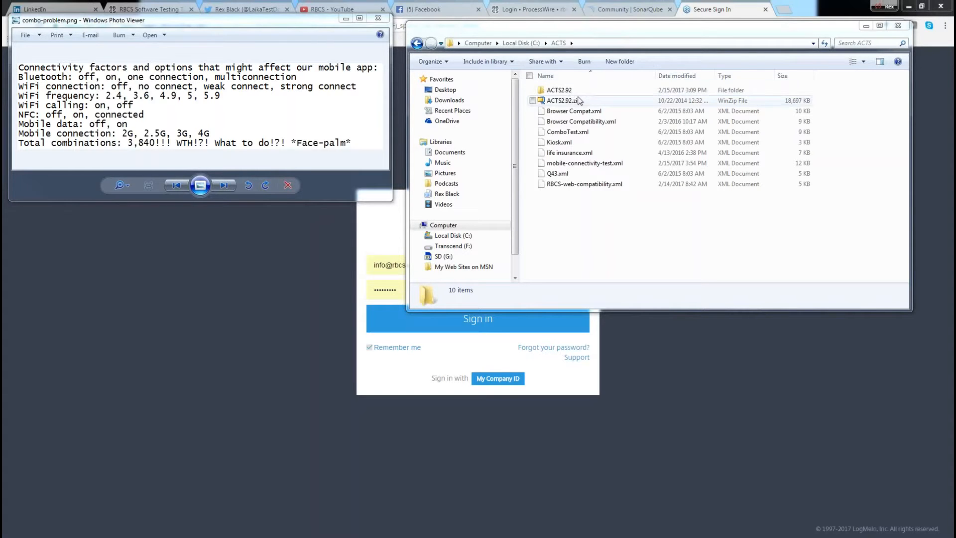
{"action": "double_click", "coordinate": [563, 91]}
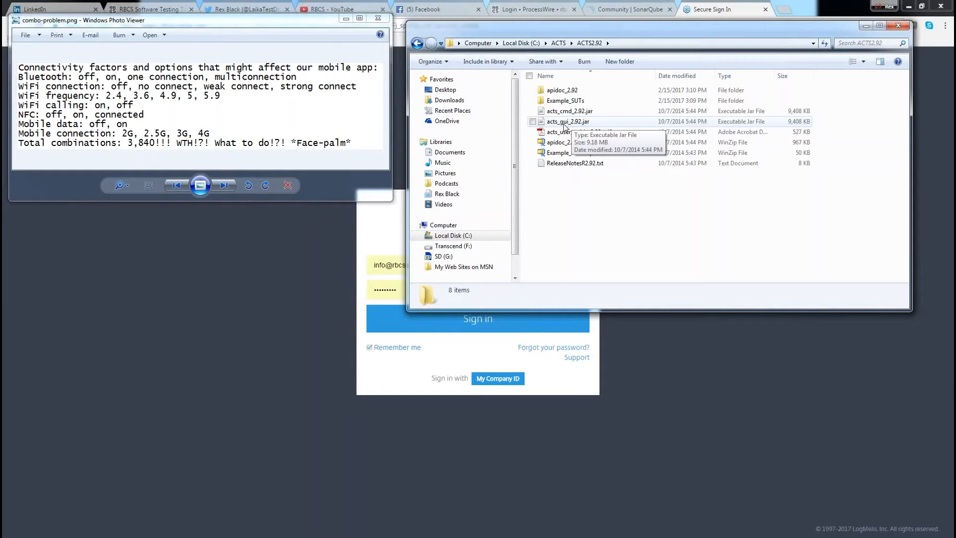
{"action": "left_click", "coordinate": [565, 124]}
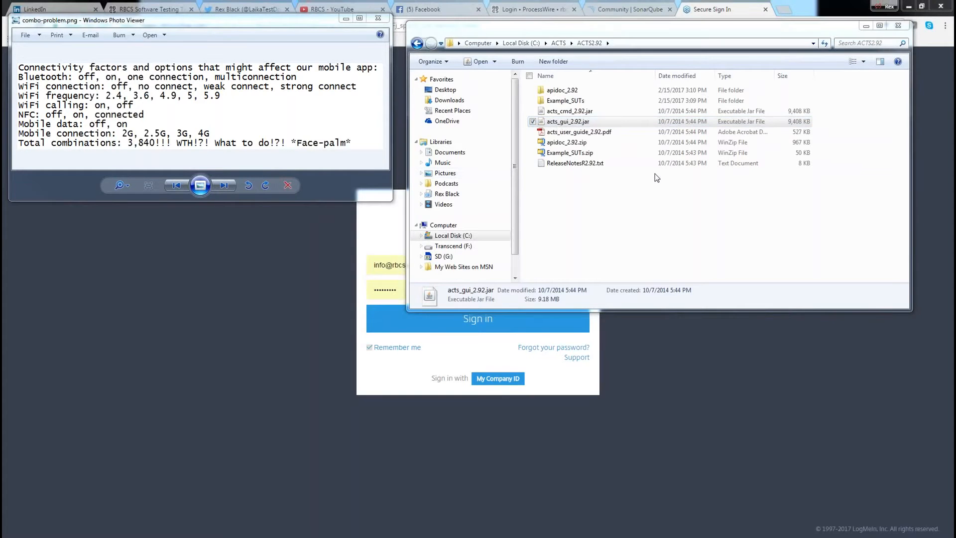
{"action": "key", "text": "alt+Tab"}
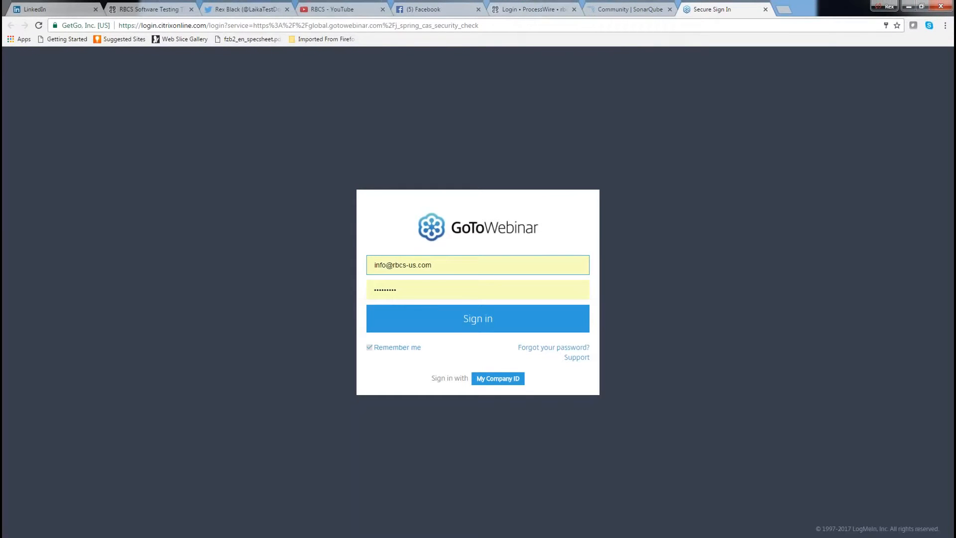
Step: Arrange the ACTS main window beside the combo-problem.png image so both are in view
{"action": "left_click_drag", "start_coordinate": [0, 23], "coordinate": [0, 107]}
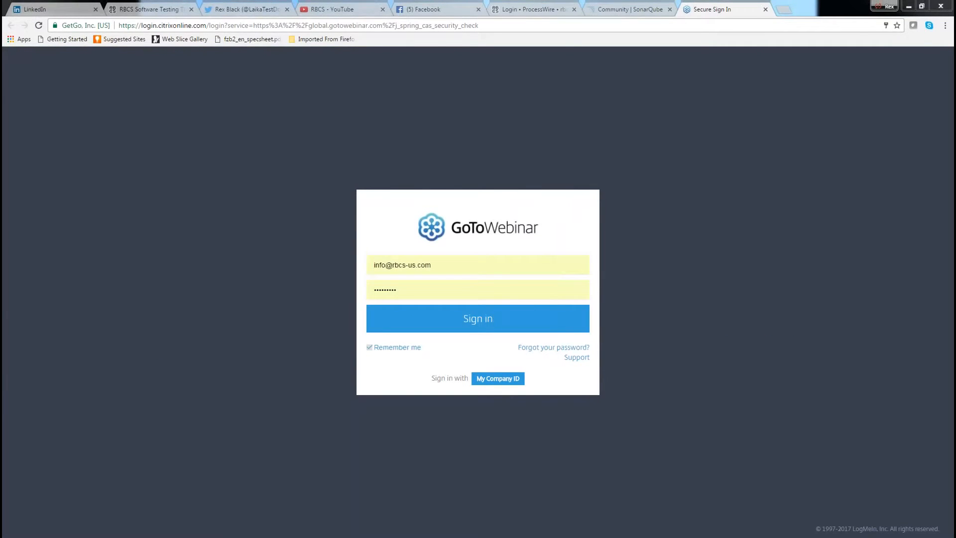
{"action": "left_click_drag", "start_coordinate": [0, 48], "coordinate": [712, 72]}
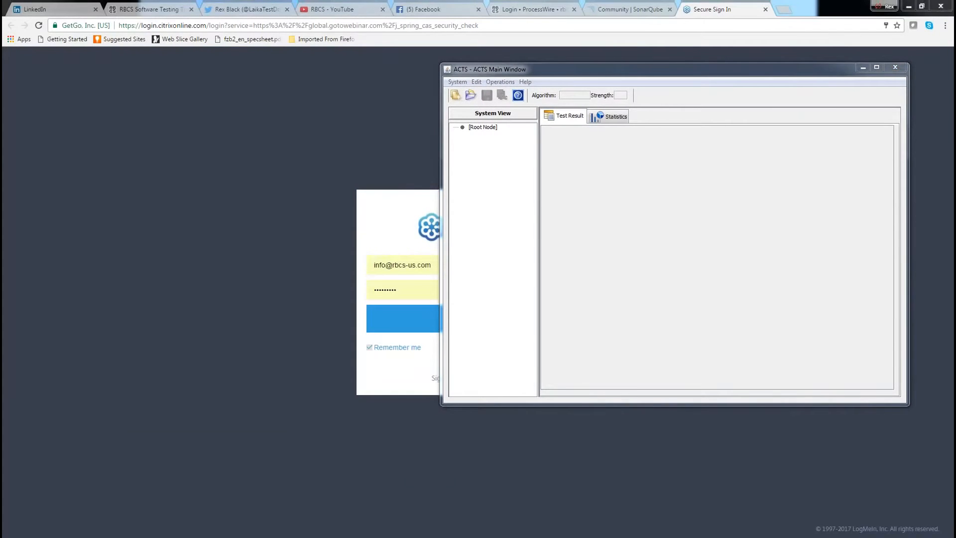
{"action": "key", "text": "alt+Tab"}
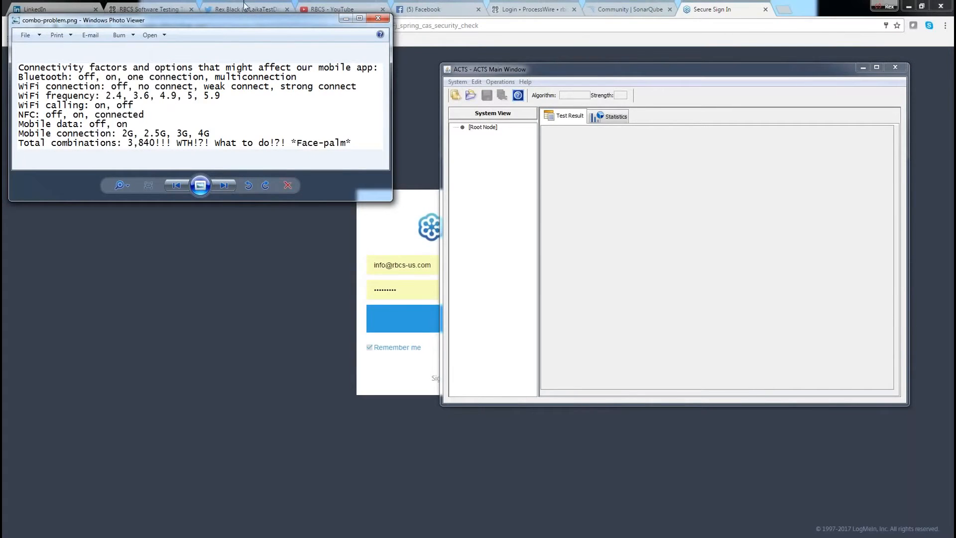
{"action": "left_click_drag", "start_coordinate": [589, 75], "coordinate": [555, 33]}
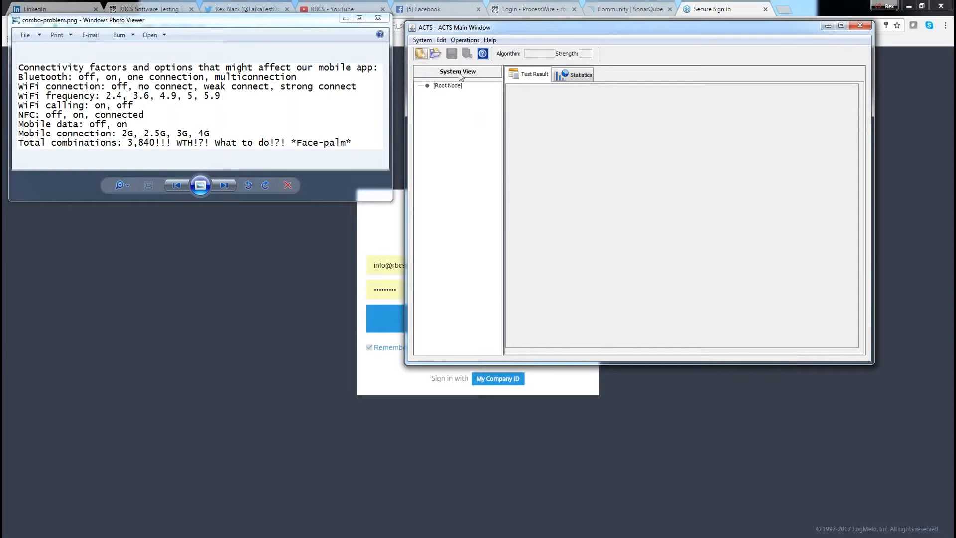
Step: Create a new system in ACTS and name it mobile-app-connect-test
{"action": "left_click", "coordinate": [423, 40]}
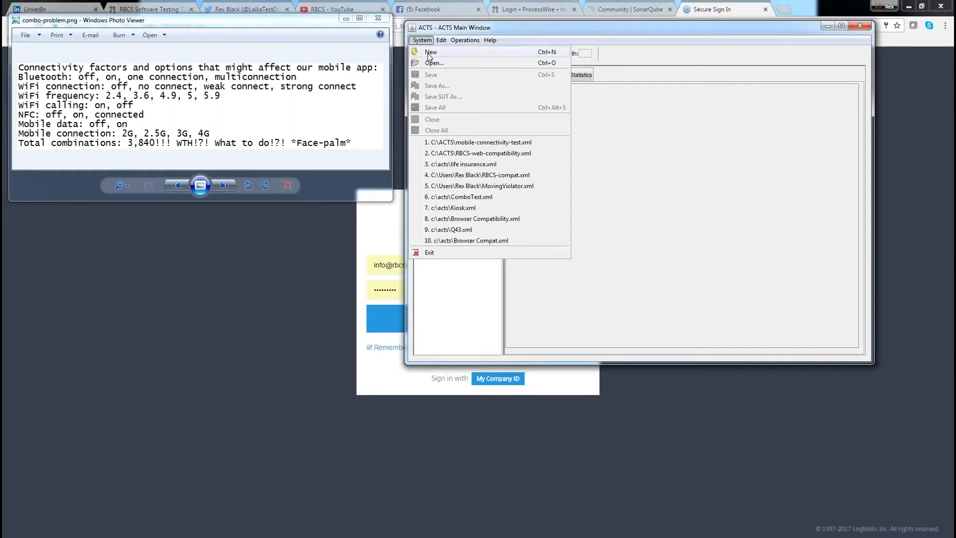
{"action": "left_click", "coordinate": [428, 54]}
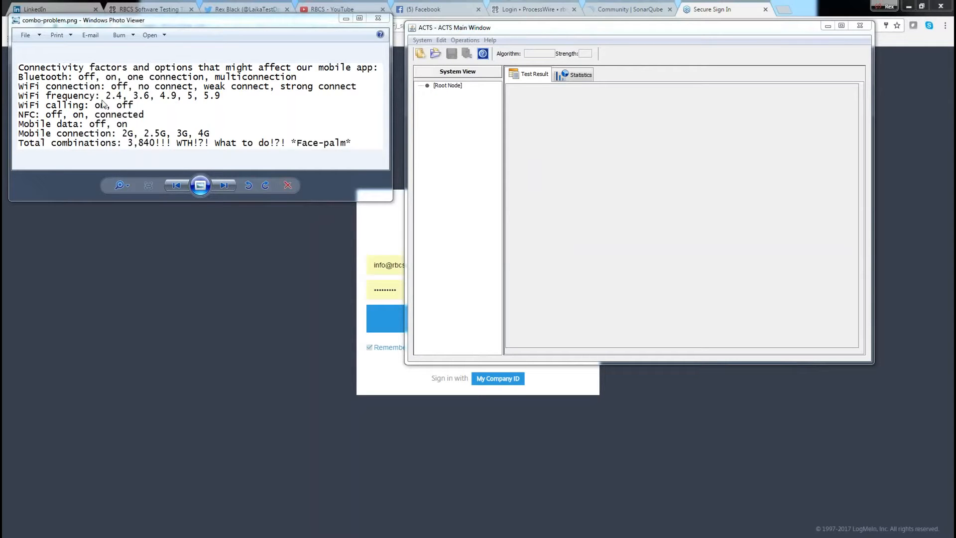
{"action": "left_click_drag", "start_coordinate": [0, 80], "coordinate": [670, 106]}
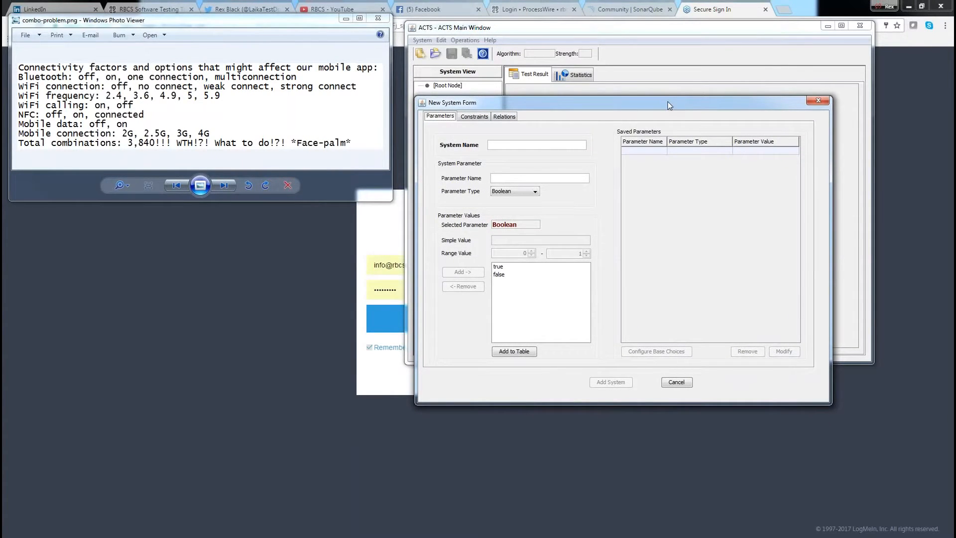
{"action": "left_click", "coordinate": [505, 144]}
{"action": "type", "text": "mobile-app-connect-test"}
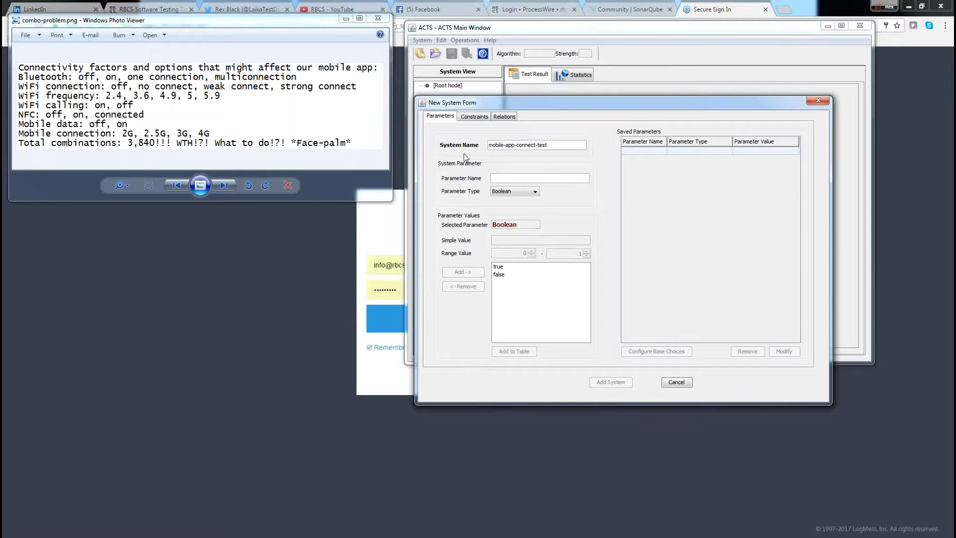
Step: Name the first system parameter Bluetooth and set its type to Enum
{"action": "left_click", "coordinate": [509, 180]}
{"action": "type", "text": "Bluetooth"}
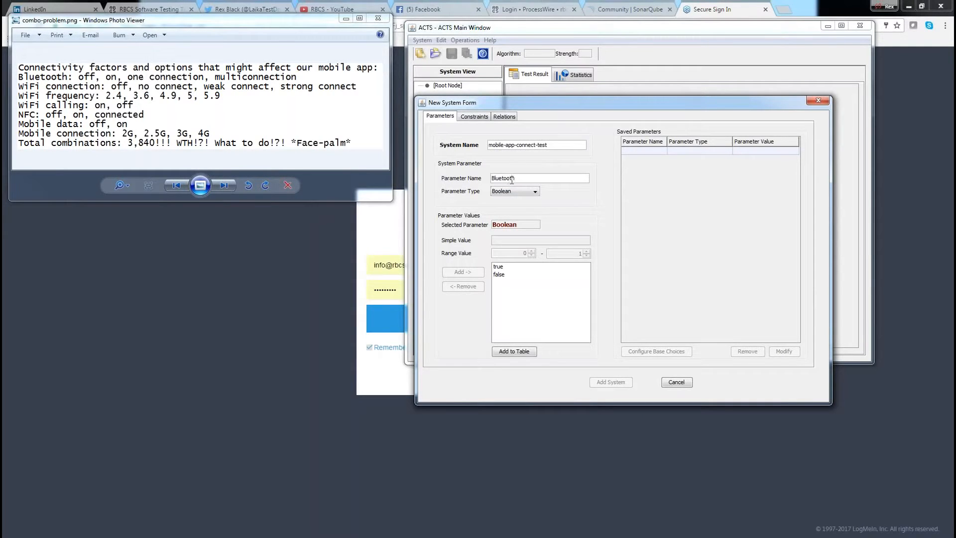
{"action": "left_click", "coordinate": [535, 192]}
{"action": "left_click", "coordinate": [516, 211]}
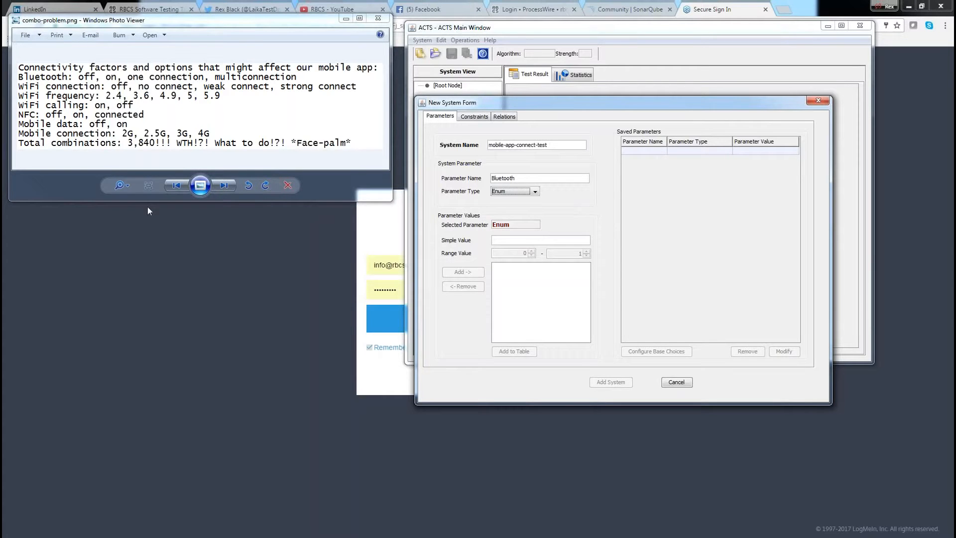
Step: Add the values off and on to the Bluetooth parameter
{"action": "left_click", "coordinate": [501, 239]}
{"action": "type", "text": "off"}
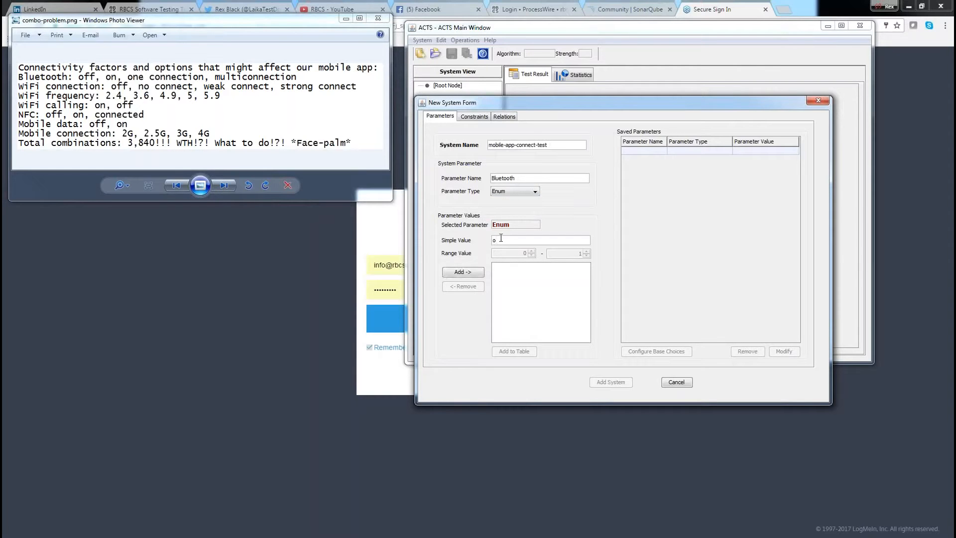
{"action": "left_click", "coordinate": [463, 273]}
{"action": "type", "text": "on"}
{"action": "left_click", "coordinate": [468, 273]}
Step: Add the values one connection and multiconnection to Bluetooth and save the parameter to the table
{"action": "left_click", "coordinate": [502, 240]}
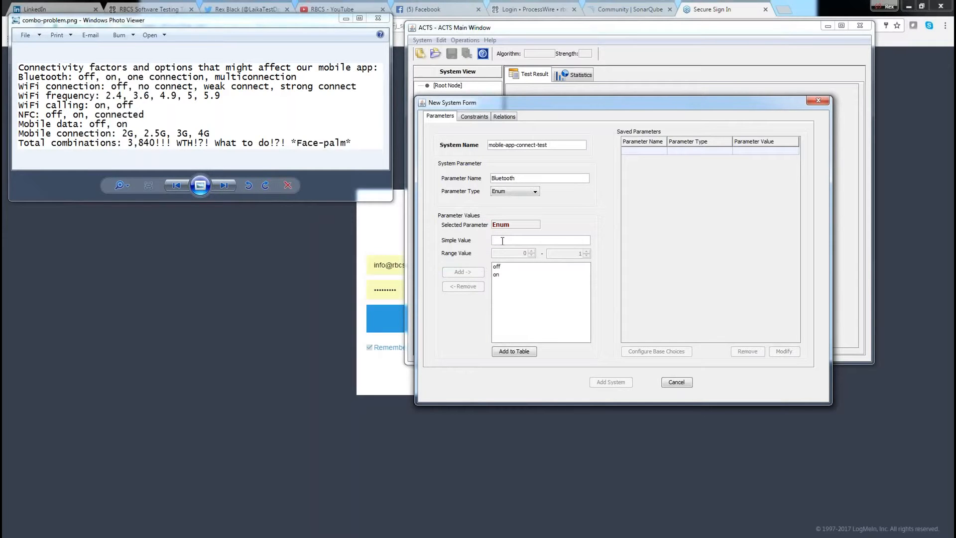
{"action": "type", "text": "one connection"}
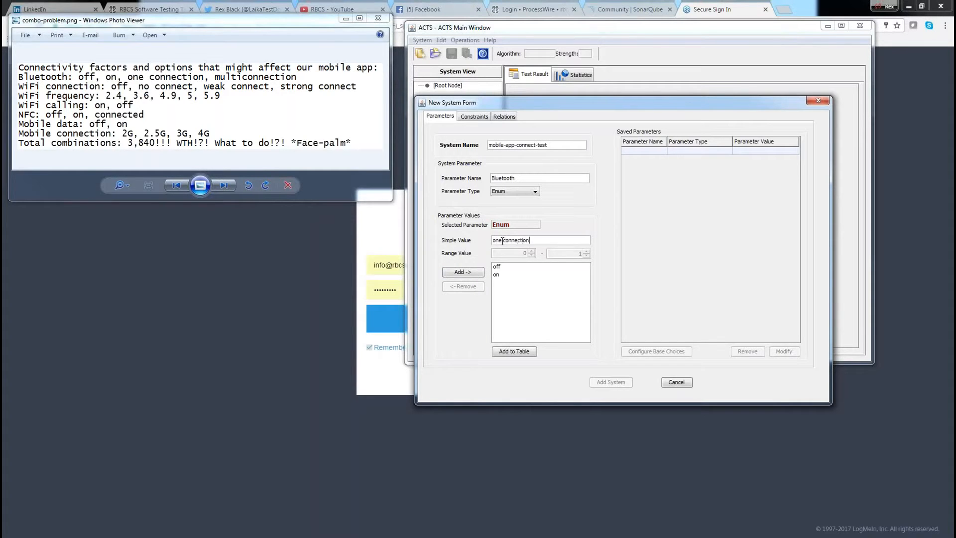
{"action": "left_click", "coordinate": [473, 273]}
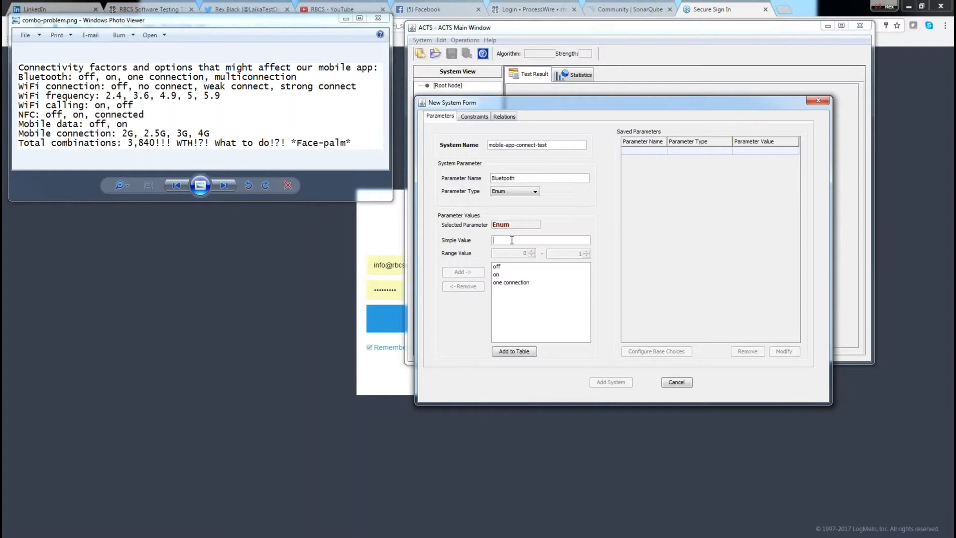
{"action": "left_click", "coordinate": [512, 240]}
{"action": "type", "text": "multiconnection"}
{"action": "left_click", "coordinate": [478, 272]}
{"action": "left_click", "coordinate": [514, 352]}
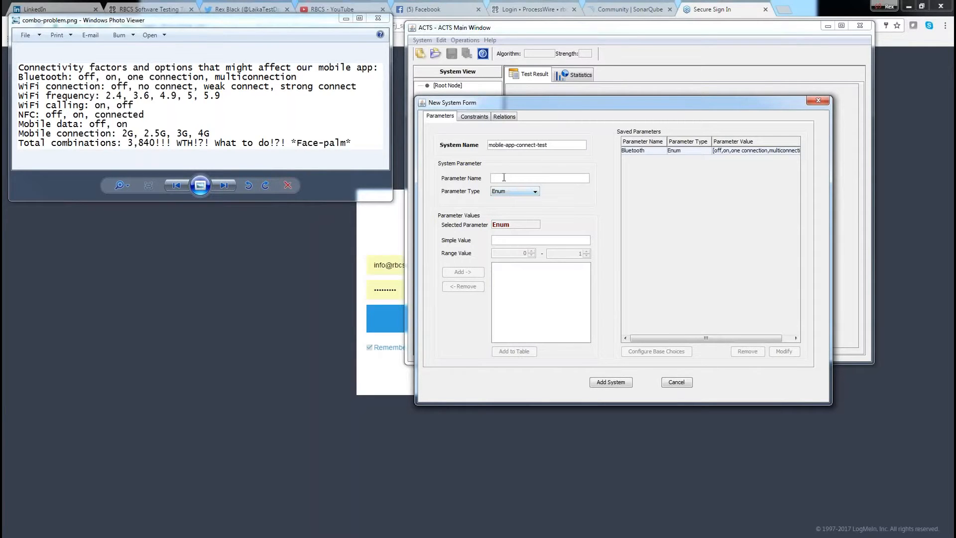
Step: Name the second parameter WiFi_connection, keeping the Enum type
{"action": "type", "text": "WiFi"}
{"action": "type", "text": " conne"}
{"action": "key", "text": "BackSpace"}
{"action": "key", "text": "BackSpace"}
{"action": "key", "text": "BackSpace"}
{"action": "key", "text": "BackSpace"}
{"action": "key", "text": "BackSpace"}
{"action": "type", "text": "connection"}
{"action": "key", "text": "Tab"}
{"action": "key", "text": "Tab"}
Step: Give WiFi_connection the values off, no connect, weak connect and strong connect, and save it to the parameter table
{"action": "type", "text": "off"}
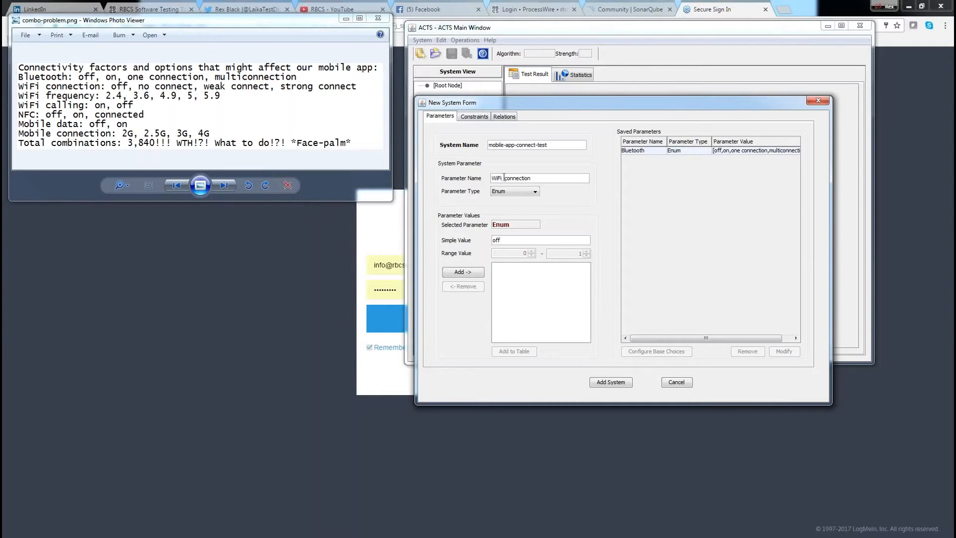
{"action": "left_click", "coordinate": [468, 272]}
{"action": "type", "text": "no connect"}
{"action": "left_click", "coordinate": [463, 272]}
{"action": "type", "text": "weak connect"}
{"action": "left_click", "coordinate": [463, 271]}
{"action": "type", "text": "sorong connect"}
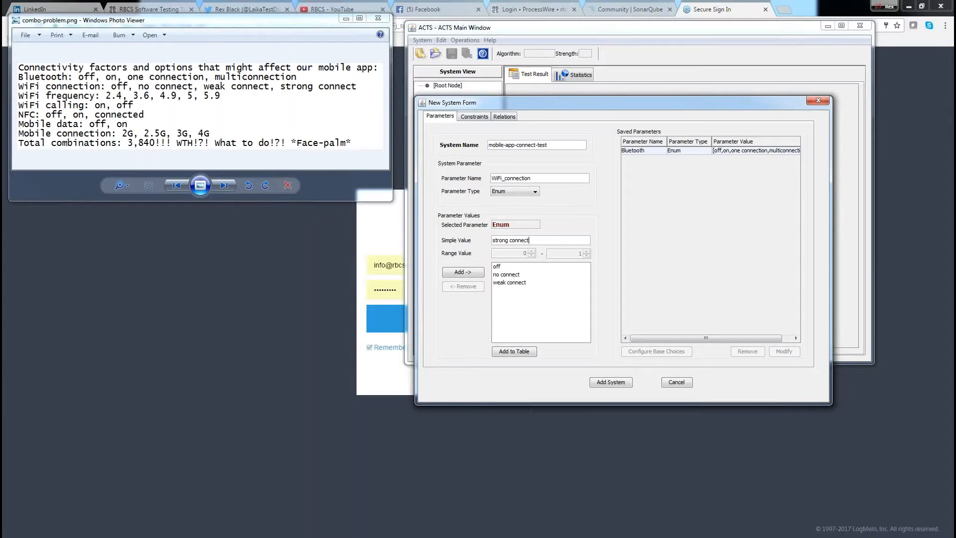
{"action": "left_click", "coordinate": [476, 272]}
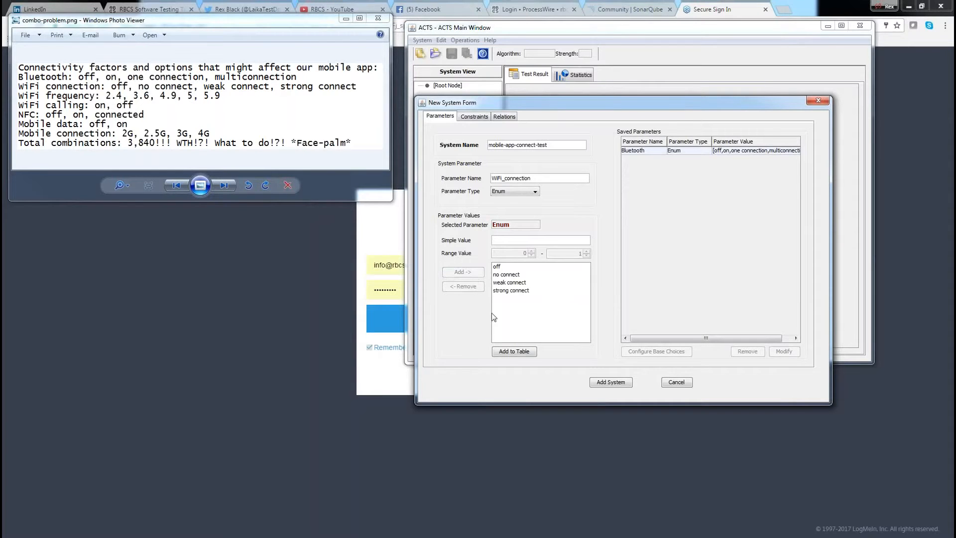
{"action": "left_click", "coordinate": [514, 351]}
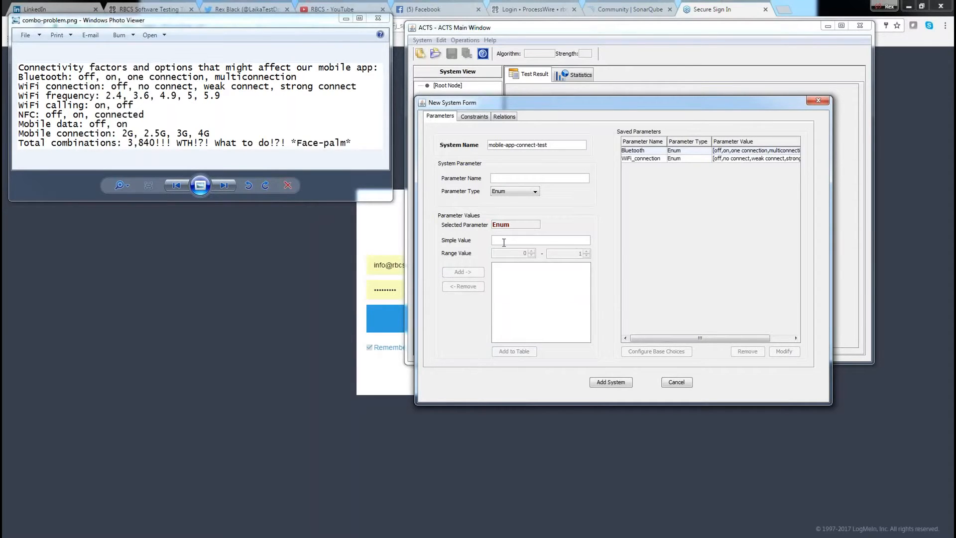
Step: Name the third Enum parameter WiFi_freq
{"action": "type", "text": "WiFi"}
{"action": "key", "text": "BackSpace"}
{"action": "key", "text": "BackSpace"}
{"action": "key", "text": "BackSpace"}
{"action": "key", "text": "BackSpace"}
{"action": "type", "text": "Wi"}
{"action": "type", "text": "Fi_freq"}
Step: Add the values 2.4, 3.6 and 4.9 to the WiFi_freq parameter
{"action": "type", "text": "2.4"}
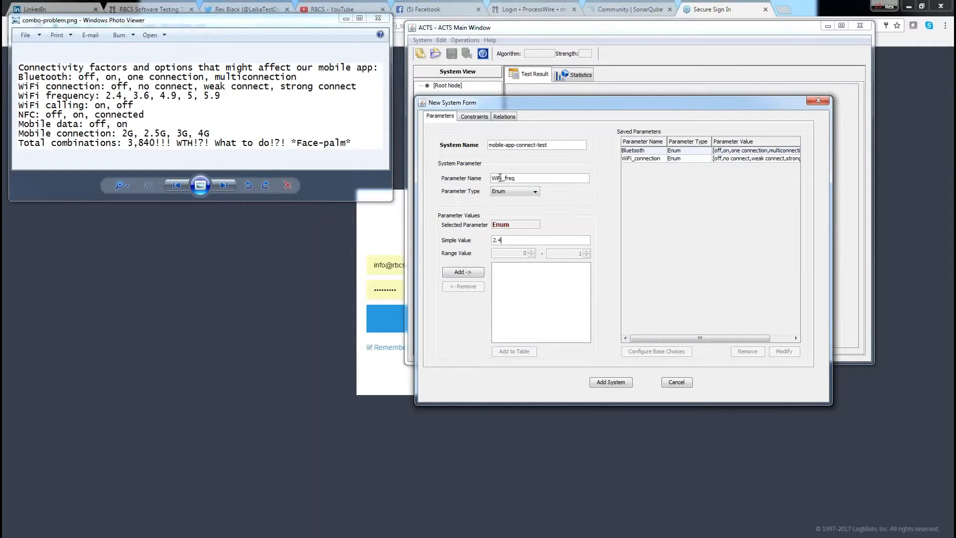
{"action": "left_click", "coordinate": [466, 271]}
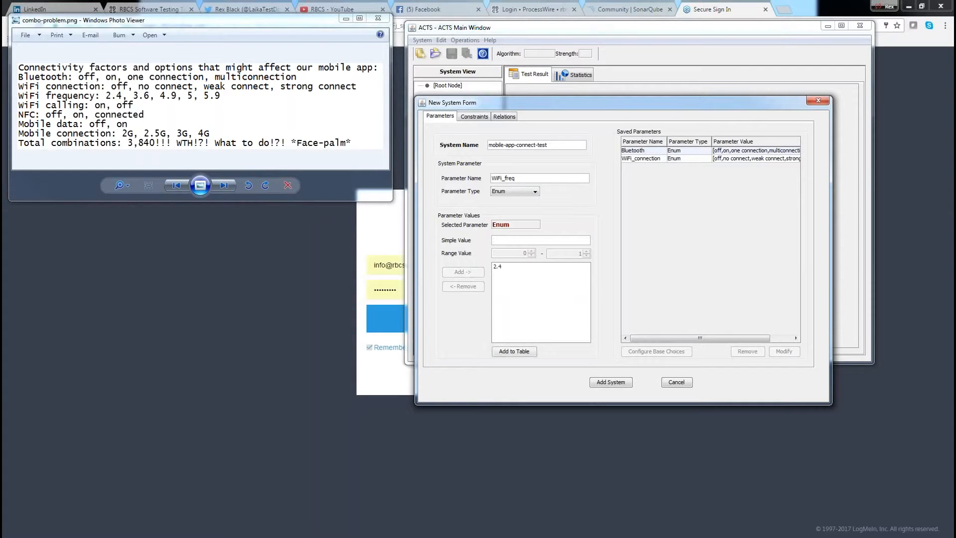
{"action": "type", "text": "3.6"}
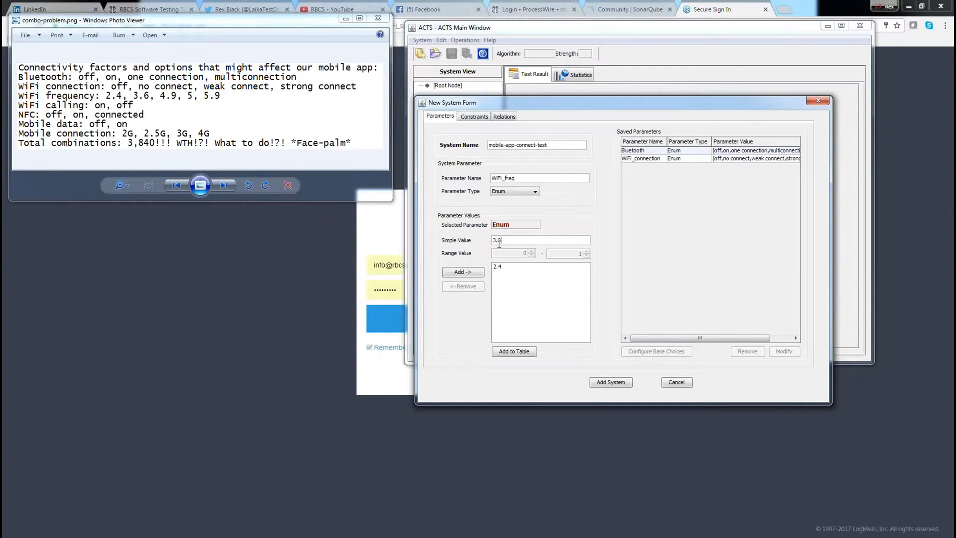
{"action": "left_click", "coordinate": [476, 277]}
{"action": "left_click", "coordinate": [504, 241]}
{"action": "type", "text": "4.9"}
{"action": "left_click", "coordinate": [480, 273]}
Step: Add the values 5.0 and 5.9 to WiFi_freq and save the parameter to the table
{"action": "left_click", "coordinate": [498, 240]}
{"action": "type", "text": "5."}
{"action": "left_click", "coordinate": [476, 273]}
{"action": "left_click", "coordinate": [515, 239]}
{"action": "type", "text": "5.9"}
{"action": "left_click", "coordinate": [459, 273]}
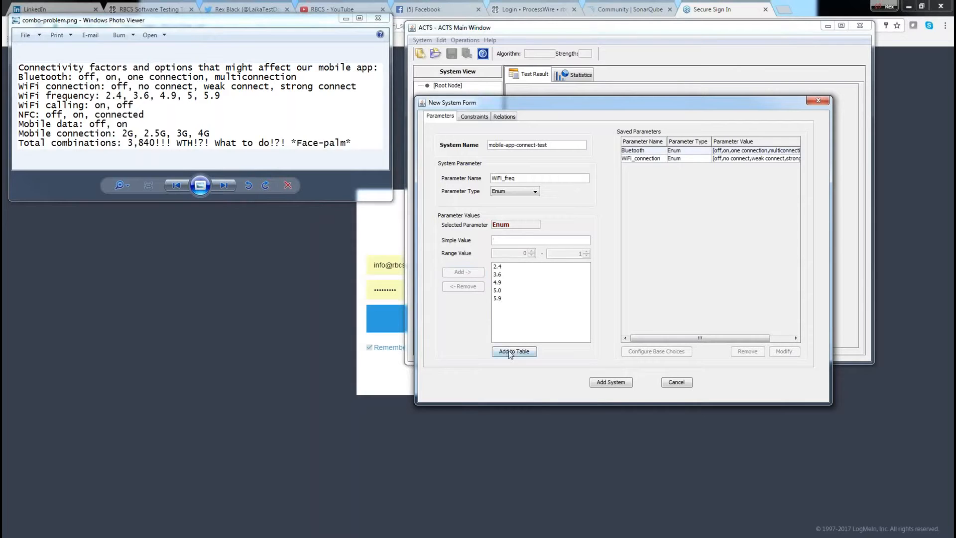
{"action": "left_click", "coordinate": [510, 352]}
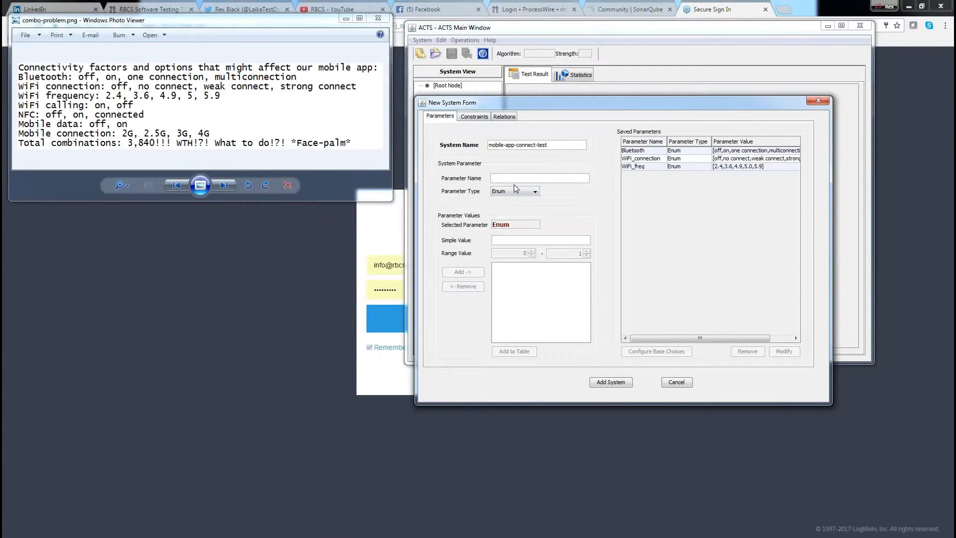
Step: Define an Enum parameter WiFi_calling with the values on and oof, and save it to the parameter table
{"action": "left_click", "coordinate": [514, 176]}
{"action": "type", "text": "WiFi_calling"}
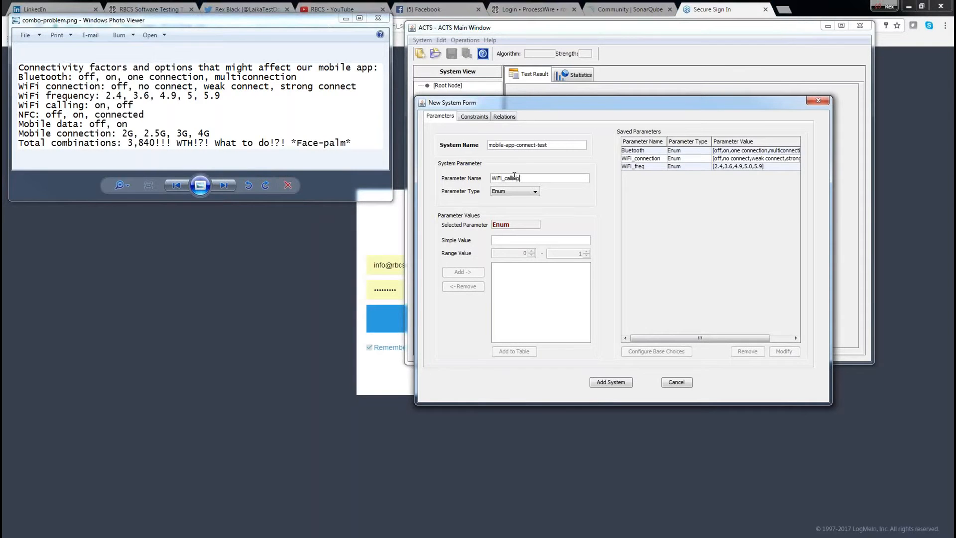
{"action": "left_click", "coordinate": [505, 242]}
{"action": "type", "text": "on"}
{"action": "left_click", "coordinate": [481, 275]}
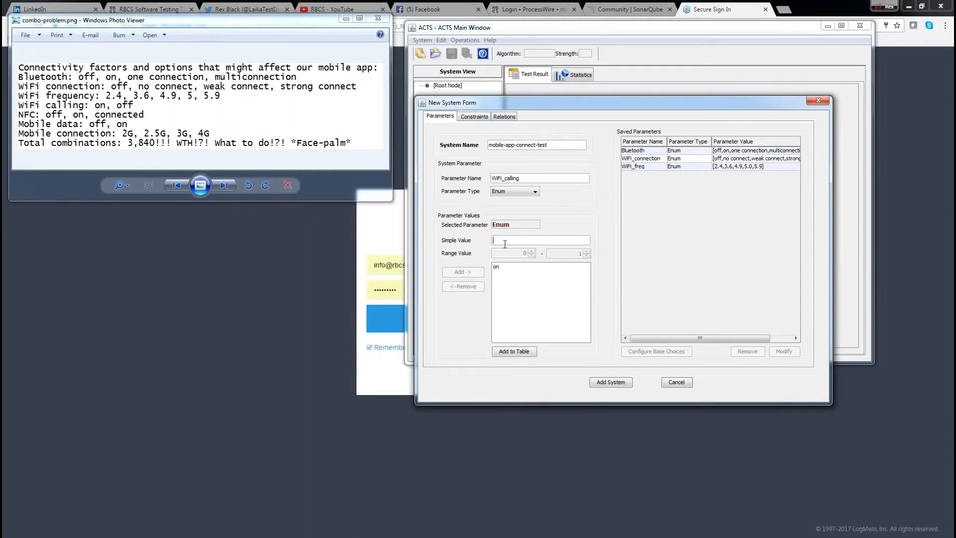
{"action": "type", "text": "oof"}
{"action": "left_click", "coordinate": [474, 277]}
{"action": "left_click", "coordinate": [516, 347]}
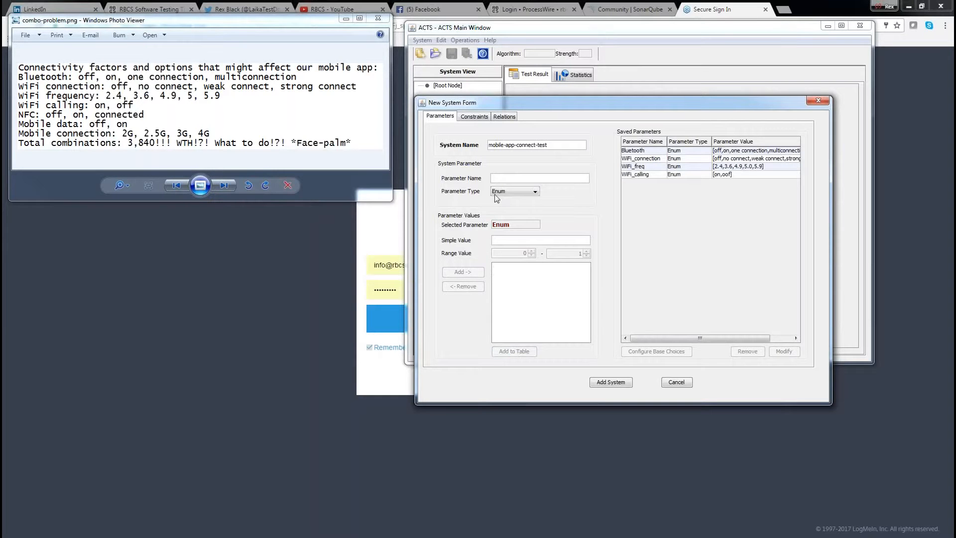
Step: Define an Enum parameter NFC with the values off, on and connected, and save it to the parameter table
{"action": "type", "text": "N"}
{"action": "type", "text": "FC"}
{"action": "type", "text": "off"}
{"action": "left_click", "coordinate": [459, 273]}
{"action": "left_click", "coordinate": [501, 238]}
{"action": "type", "text": "on"}
{"action": "left_click", "coordinate": [478, 273]}
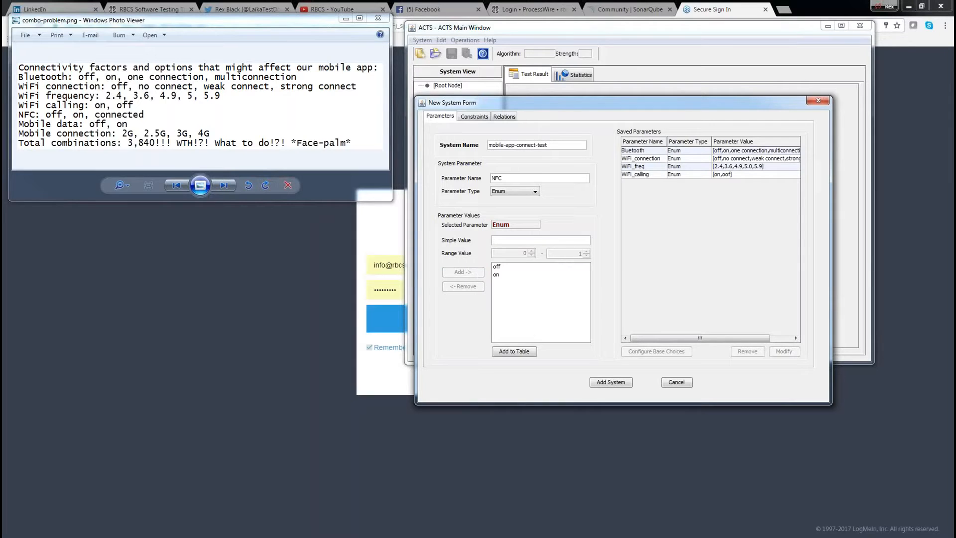
{"action": "left_click", "coordinate": [526, 239]}
{"action": "type", "text": "connected"}
{"action": "left_click", "coordinate": [464, 275]}
{"action": "left_click", "coordinate": [509, 352]}
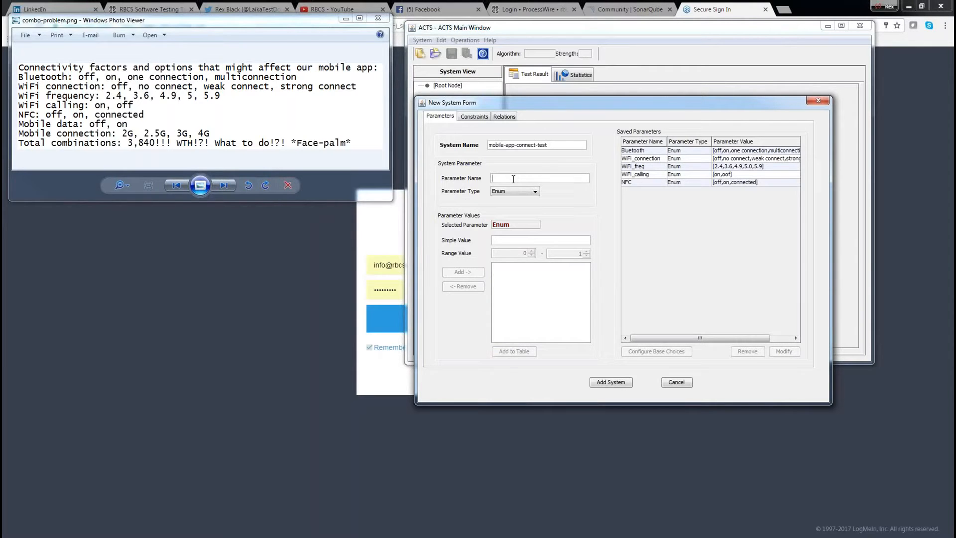
Step: Define an Enum parameter mobile_data with the values on and off, and save it to the parameter table
{"action": "type", "text": "mobile_data"}
{"action": "left_click", "coordinate": [498, 244]}
{"action": "type", "text": "on"}
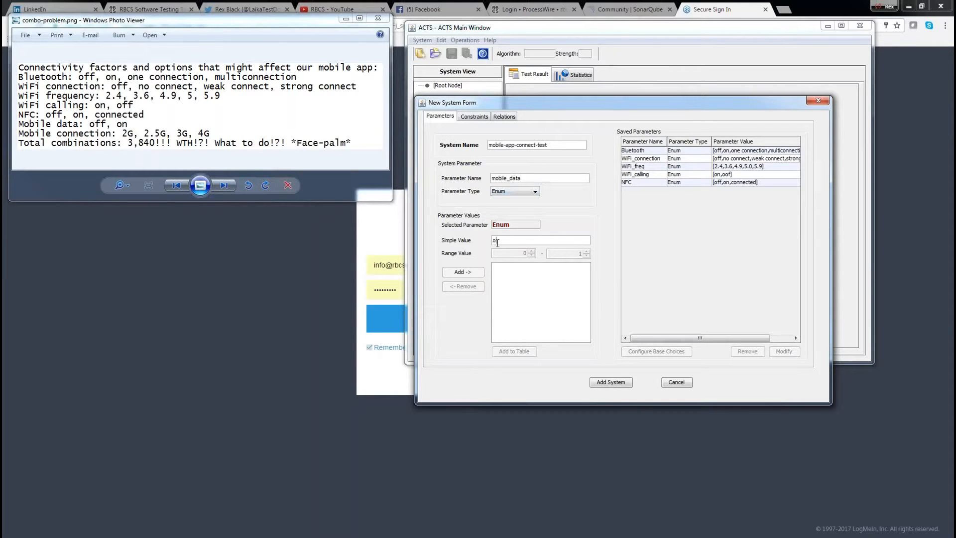
{"action": "left_click", "coordinate": [474, 273]}
{"action": "left_click", "coordinate": [496, 243]}
{"action": "type", "text": "off"}
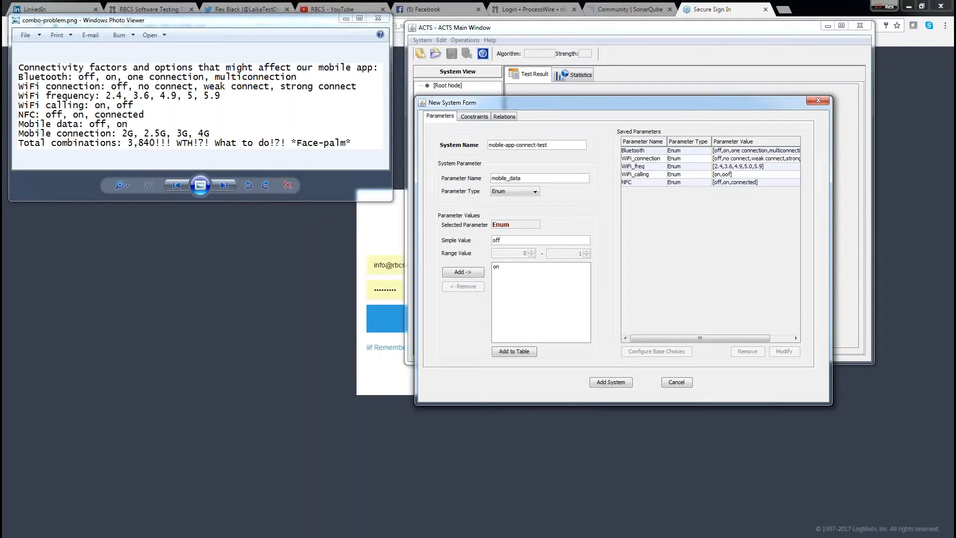
{"action": "left_click", "coordinate": [455, 275]}
{"action": "left_click", "coordinate": [509, 352]}
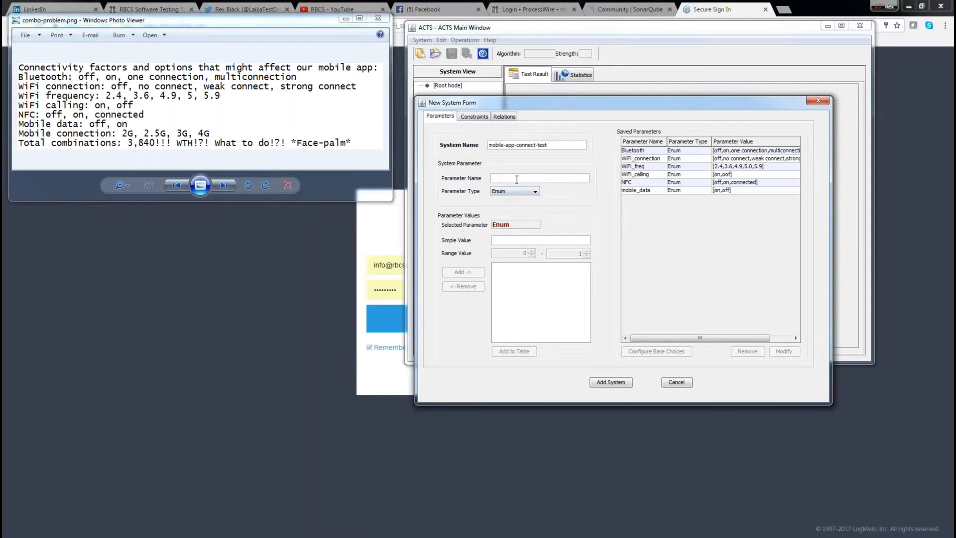
Step: Define an Enum parameter Mobile_connection with the values 2G, 2.5G and 3G, and save it to the parameter table
{"action": "type", "text": "Mobile_conne"}
{"action": "type", "text": "ctoin"}
{"action": "key", "text": "BackSpace"}
{"action": "type", "text": "ion2G"}
{"action": "left_click", "coordinate": [464, 272]}
{"action": "left_click", "coordinate": [501, 241]}
{"action": "type", "text": "2.5"}
{"action": "key", "text": "Return"}
{"action": "type", "text": "3G"}
{"action": "left_click", "coordinate": [481, 272]}
{"action": "left_click", "coordinate": [508, 240]}
{"action": "type", "text": "4G"}
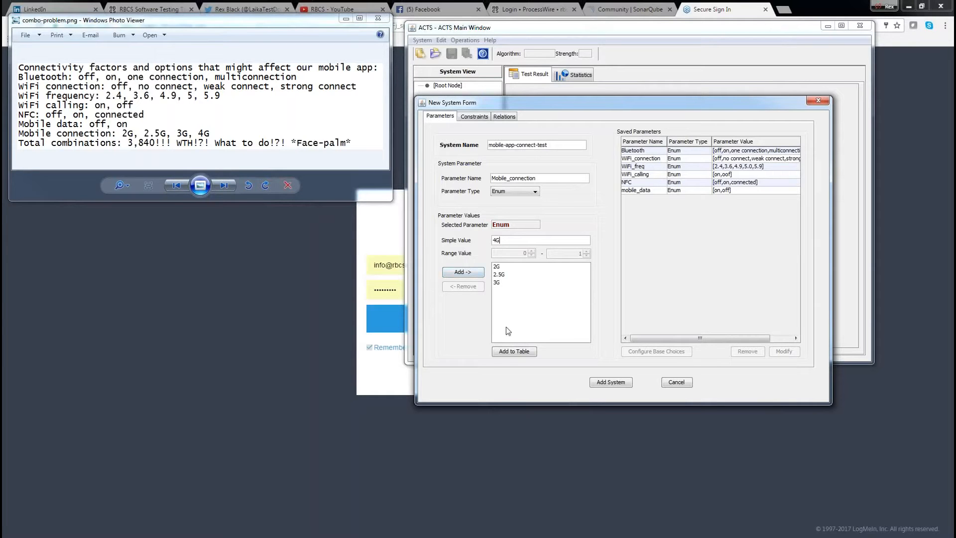
{"action": "left_click", "coordinate": [508, 352]}
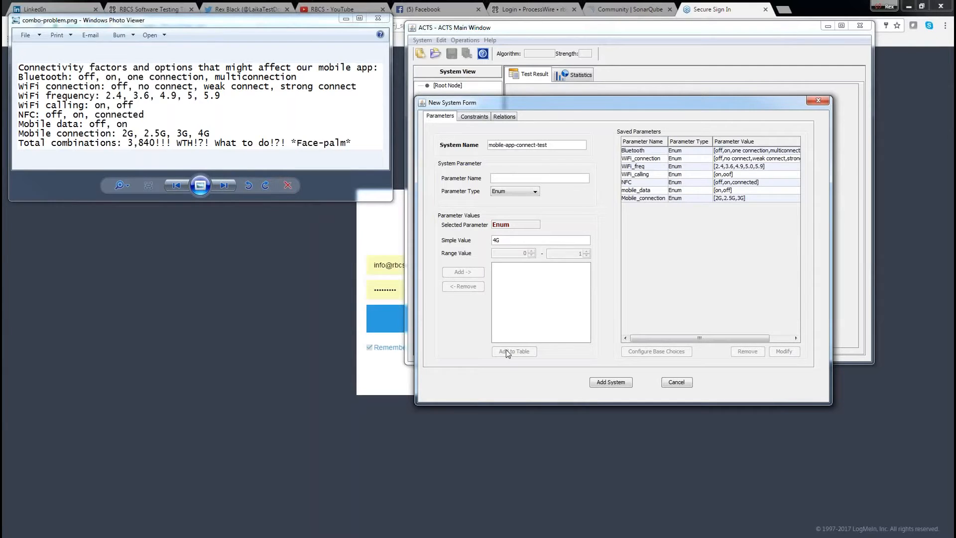
Step: Modify the saved Mobile_connection parameter to include the additional value 4G
{"action": "left_click", "coordinate": [654, 197]}
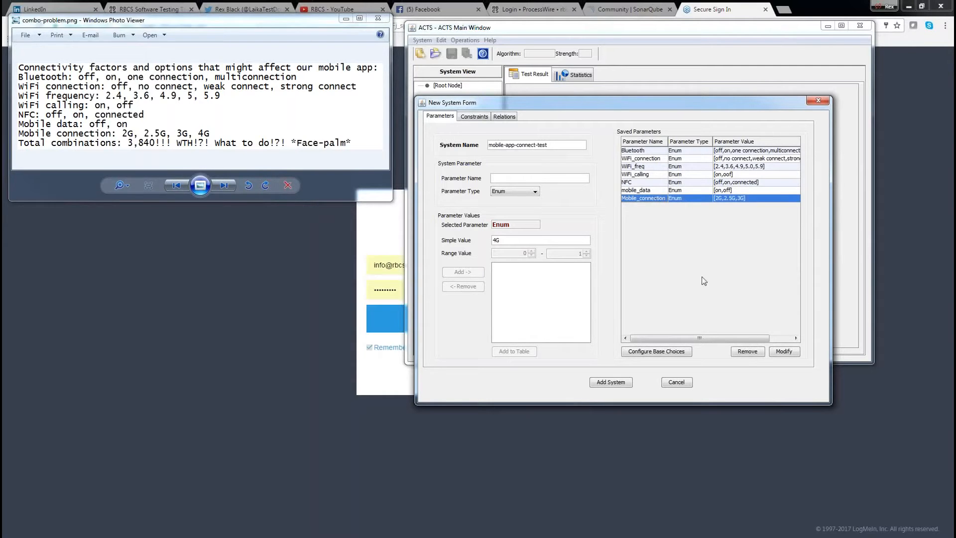
{"action": "left_click", "coordinate": [784, 352]}
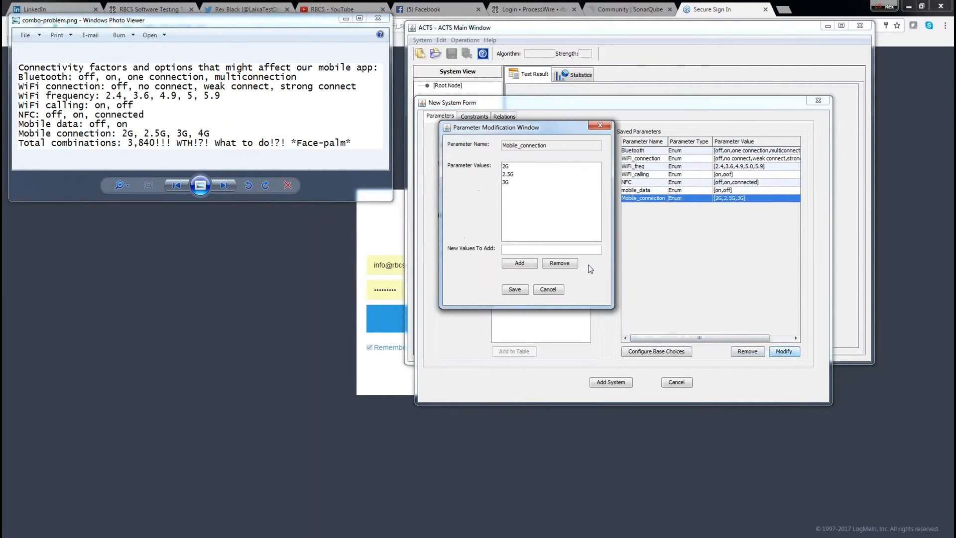
{"action": "left_click", "coordinate": [515, 247]}
{"action": "type", "text": "4G"}
{"action": "left_click", "coordinate": [520, 263]}
{"action": "left_click", "coordinate": [515, 290]}
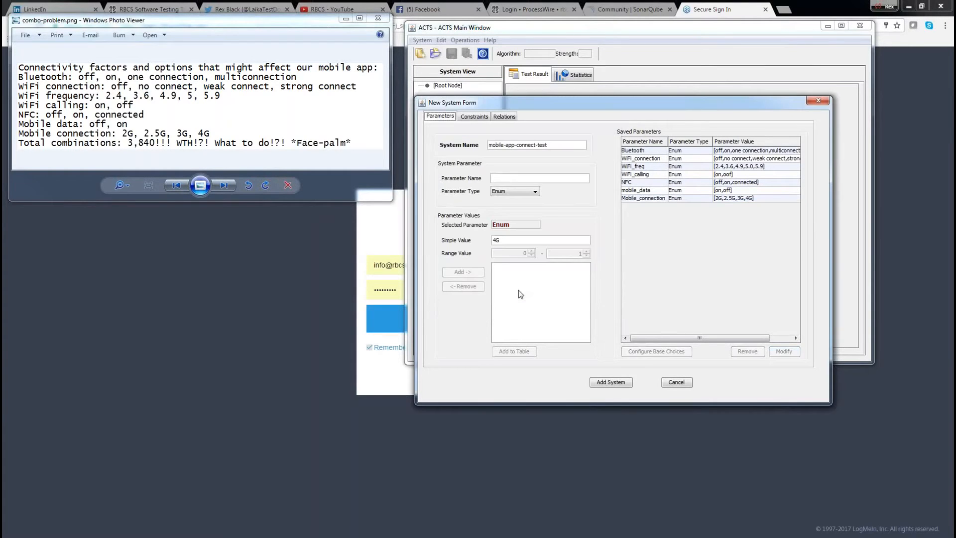
Step: Replace the misspelled value oof with off in the WiFi_calling parameter, and add the completed system
{"action": "left_click", "coordinate": [703, 175]}
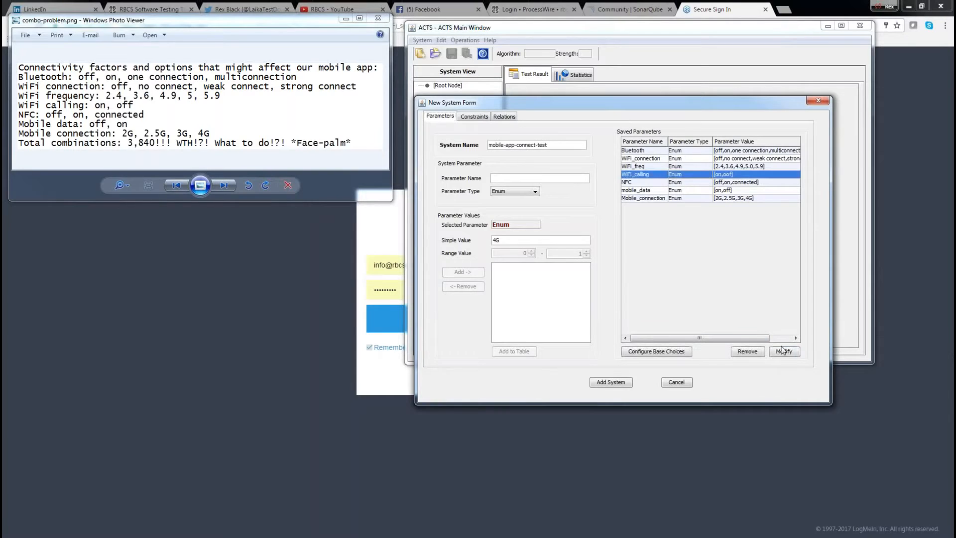
{"action": "left_click", "coordinate": [784, 352]}
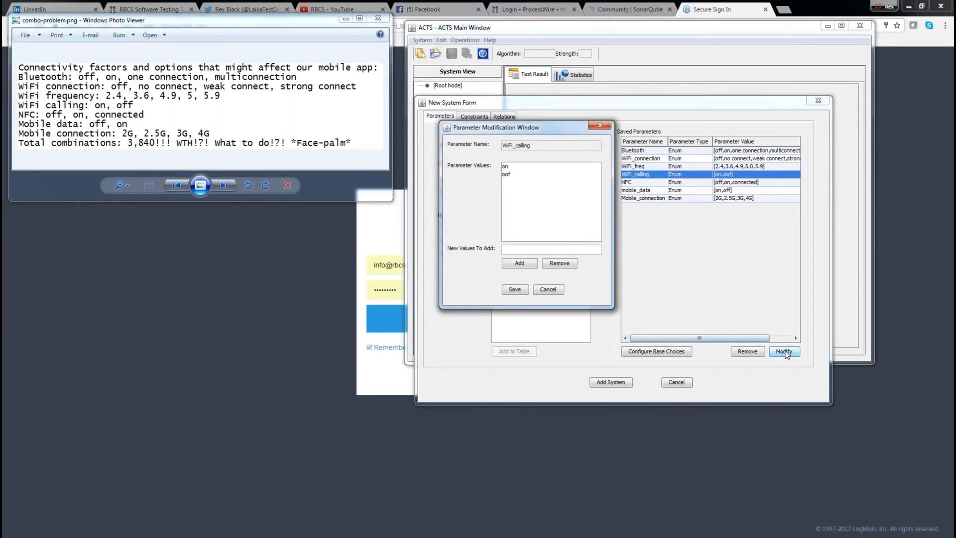
{"action": "left_click", "coordinate": [506, 174]}
{"action": "left_click", "coordinate": [559, 264]}
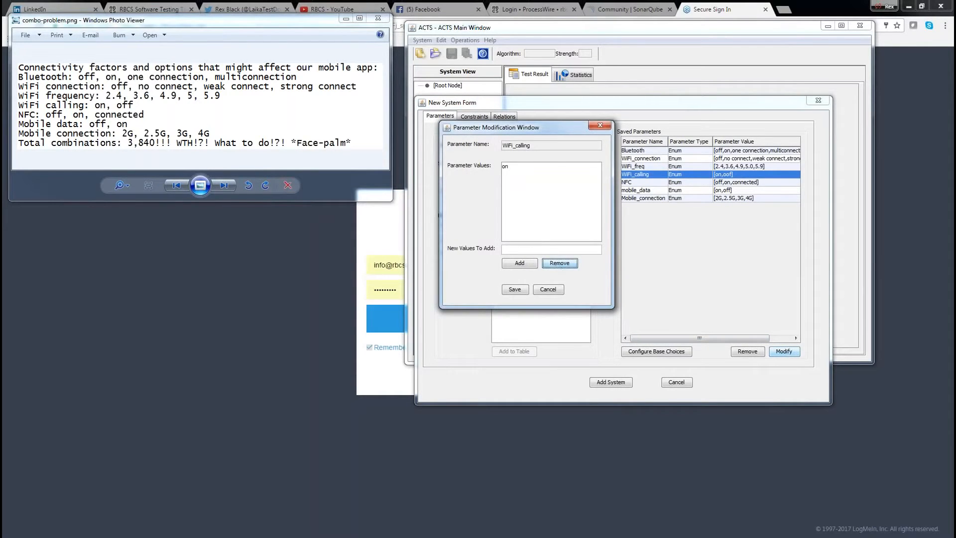
{"action": "left_click", "coordinate": [548, 250]}
{"action": "type", "text": "off"}
{"action": "left_click", "coordinate": [519, 263]}
{"action": "left_click", "coordinate": [515, 292]}
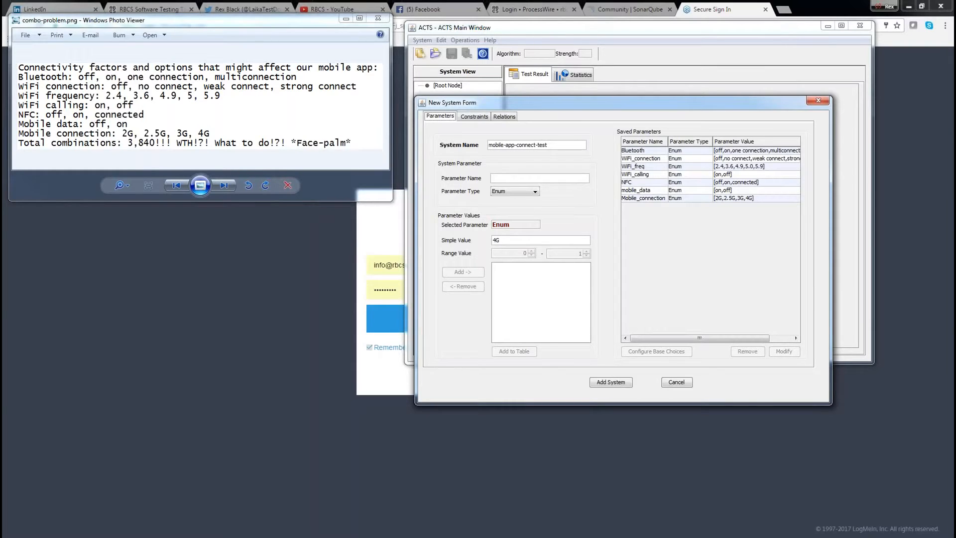
{"action": "left_click", "coordinate": [610, 383]}
{"action": "left_click", "coordinate": [609, 384]}
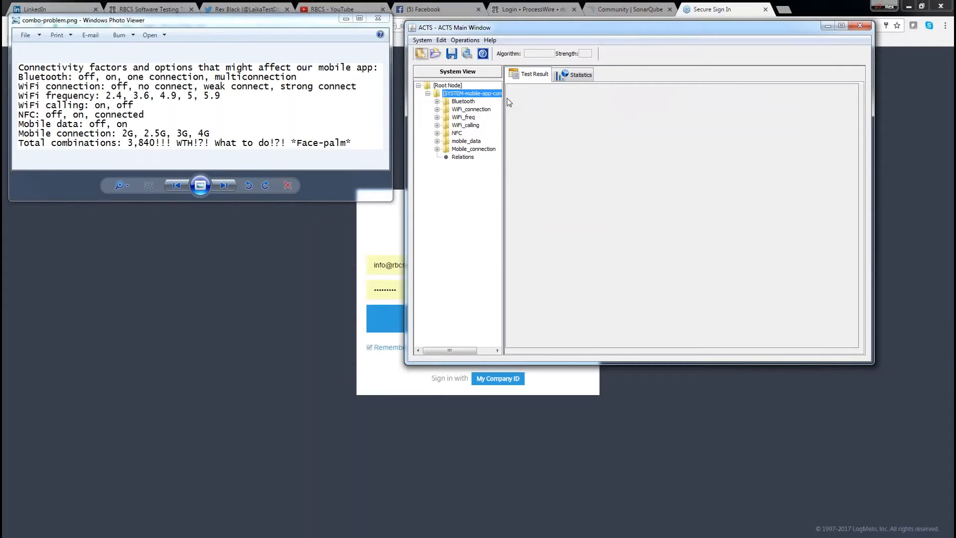
Step: Build a test set for the system with the IPOG algorithm, strength 1 and Scratch mode
{"action": "left_click", "coordinate": [461, 41]}
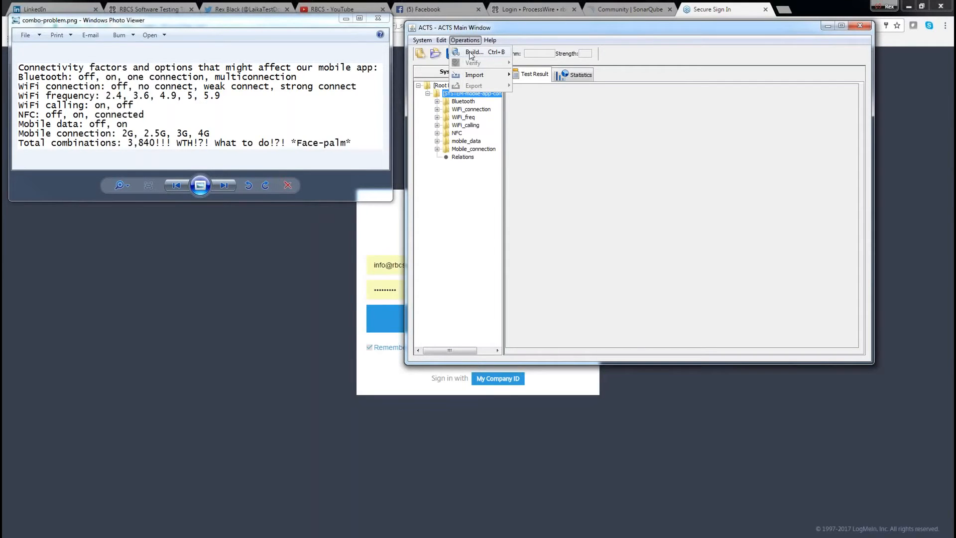
{"action": "left_click", "coordinate": [470, 54]}
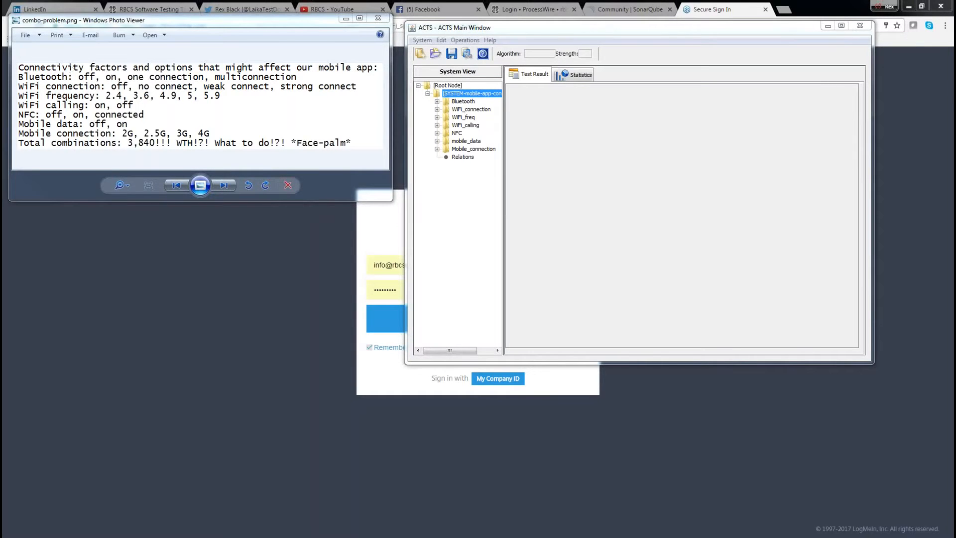
{"action": "left_click_drag", "start_coordinate": [0, 99], "coordinate": [253, 96]}
{"action": "left_click_drag", "start_coordinate": [73, 123], "coordinate": [0, 130]}
{"action": "left_click_drag", "start_coordinate": [0, 138], "coordinate": [672, 109]}
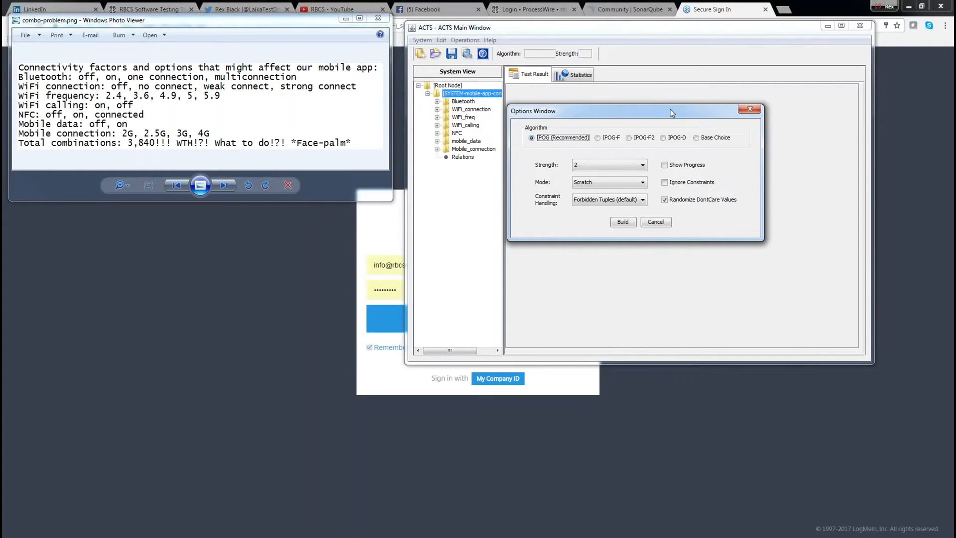
{"action": "left_click", "coordinate": [644, 168]}
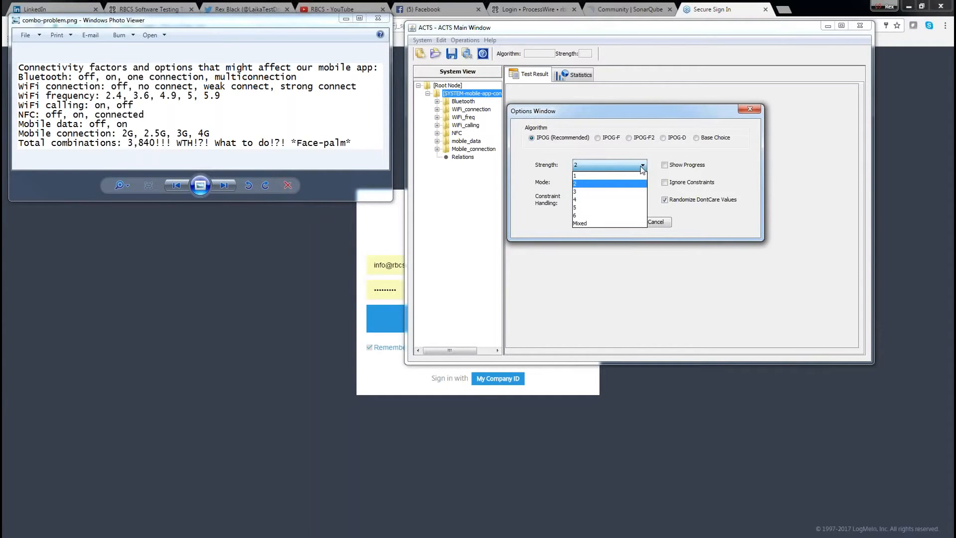
{"action": "left_click", "coordinate": [592, 177]}
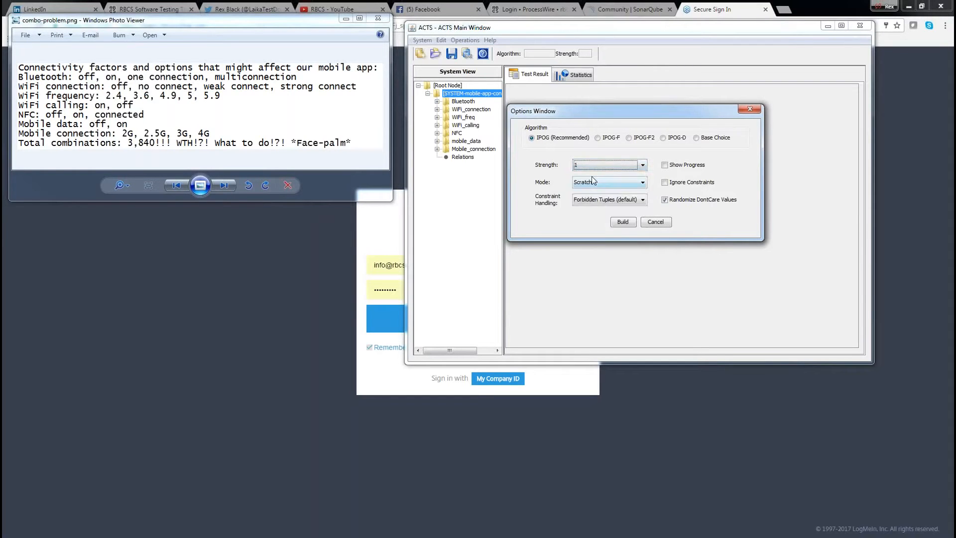
{"action": "left_click", "coordinate": [623, 222]}
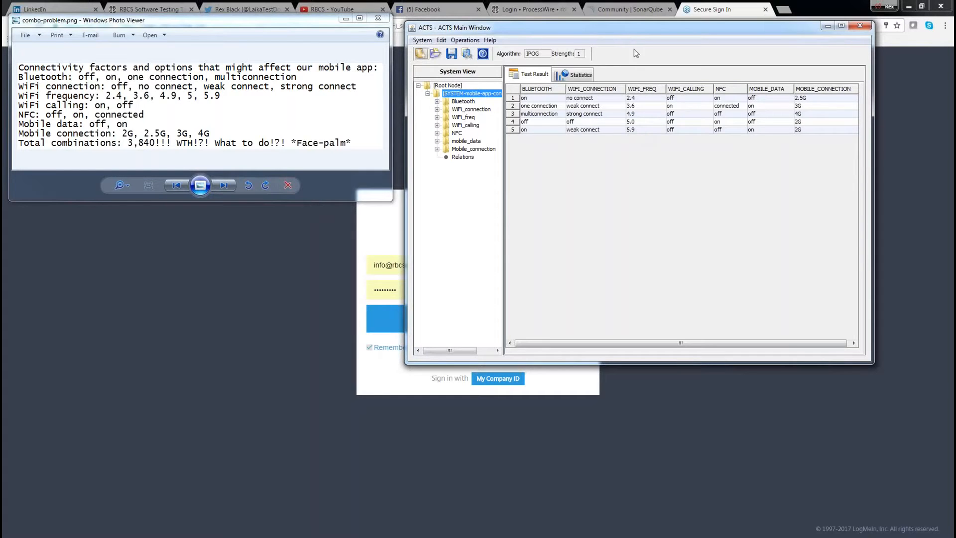
Step: Rebuild the test set from scratch with the IPOG algorithm at strength 2
{"action": "left_click", "coordinate": [458, 43]}
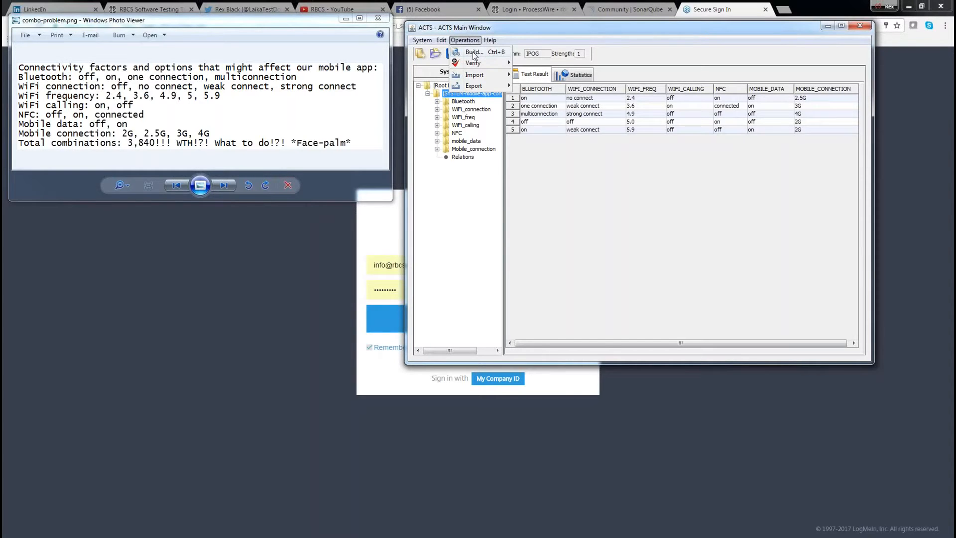
{"action": "left_click", "coordinate": [473, 53]}
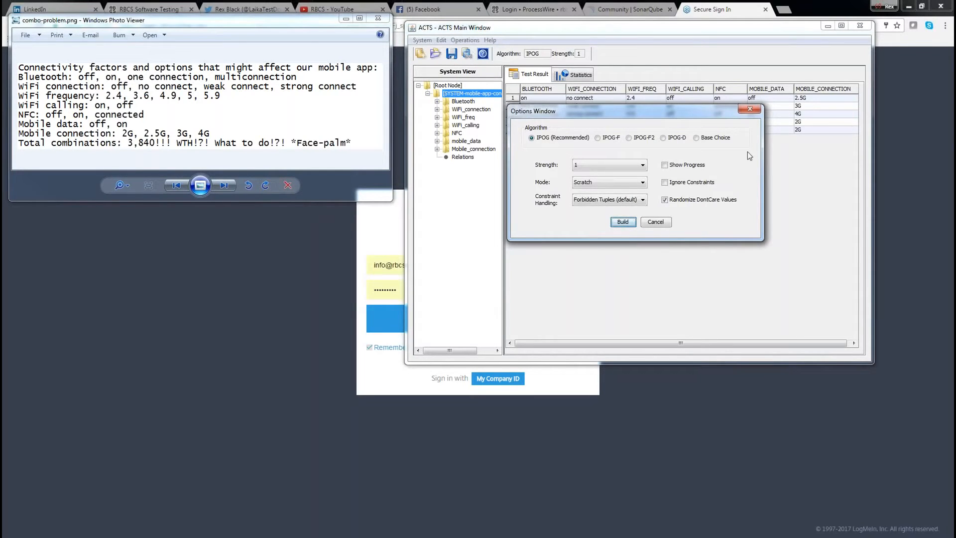
{"action": "left_click", "coordinate": [643, 167]}
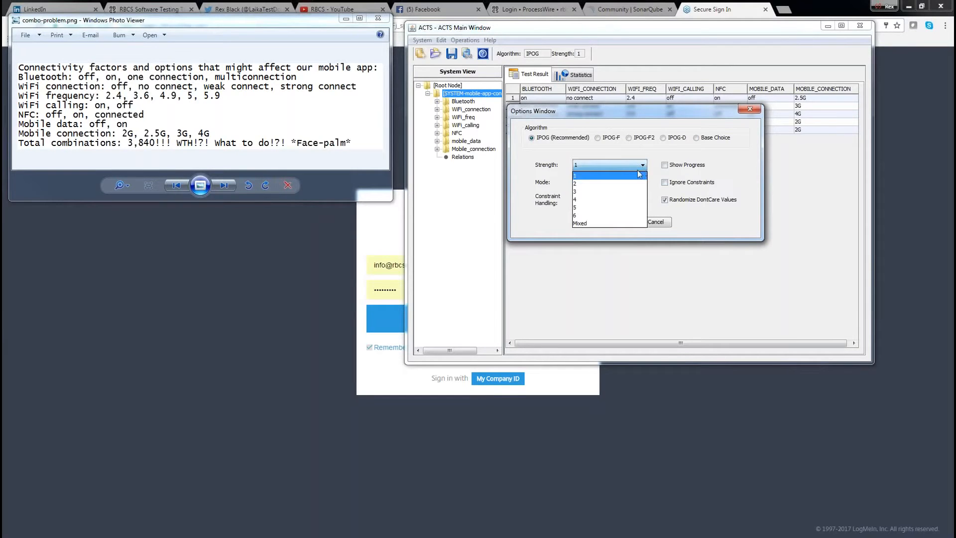
{"action": "left_click", "coordinate": [576, 184]}
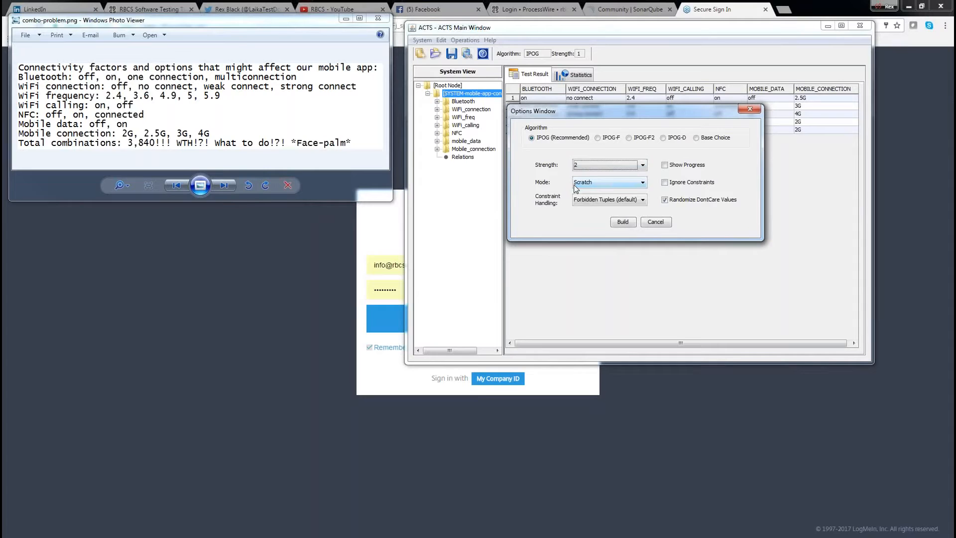
{"action": "left_click", "coordinate": [624, 221]}
{"action": "left_click", "coordinate": [621, 209]}
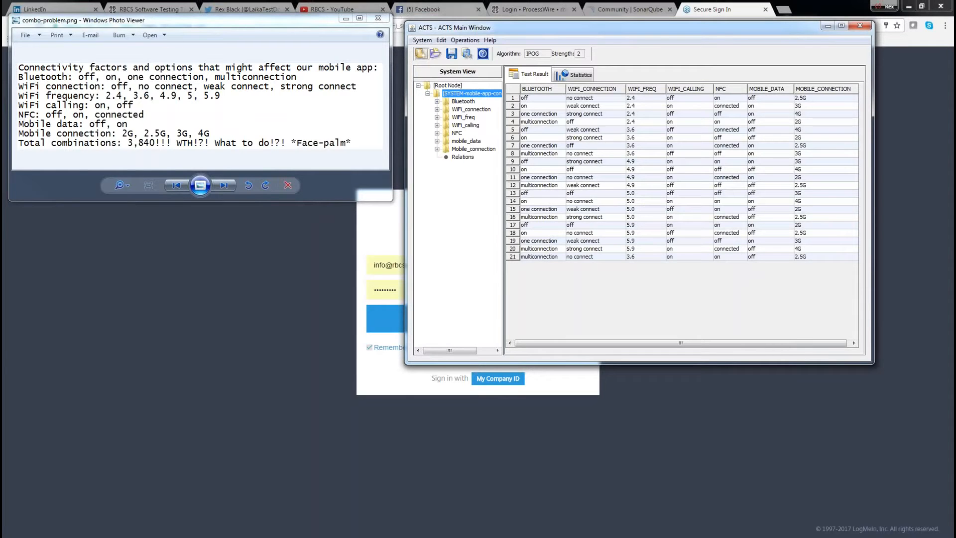
Step: Modify the system by adding a strength 3 relation between WiFi_connection, WiFi_freq and WiFi_calling
{"action": "left_click", "coordinate": [441, 40]}
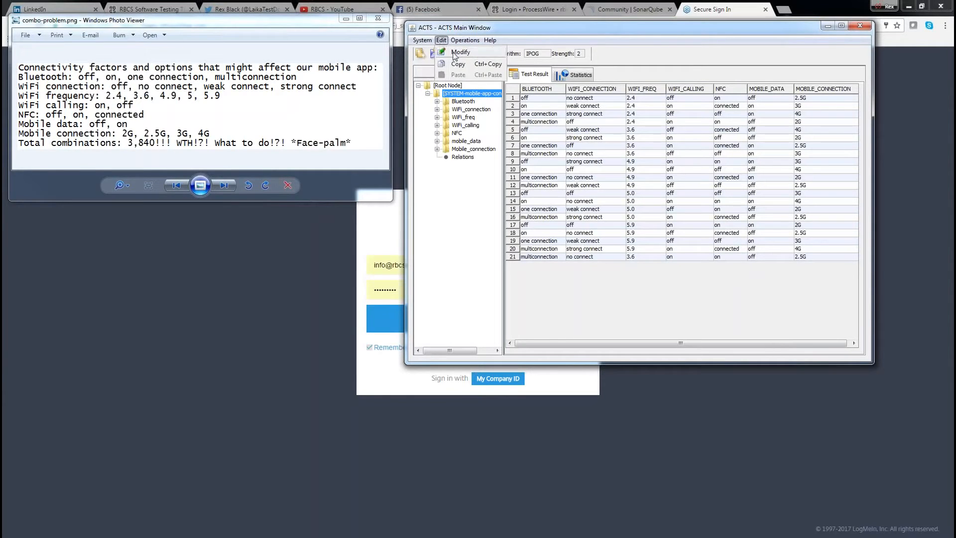
{"action": "left_click", "coordinate": [455, 54]}
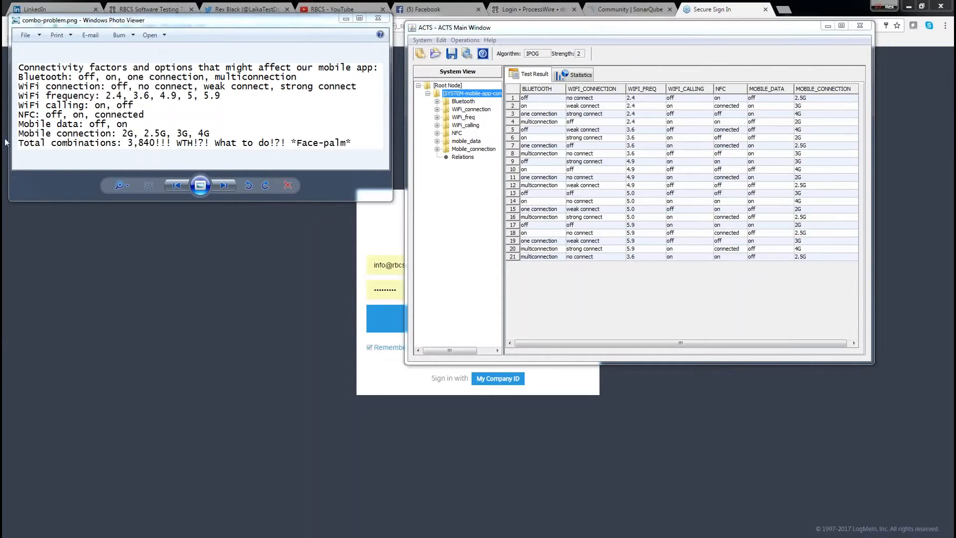
{"action": "left_click_drag", "start_coordinate": [5, 142], "coordinate": [739, 126]}
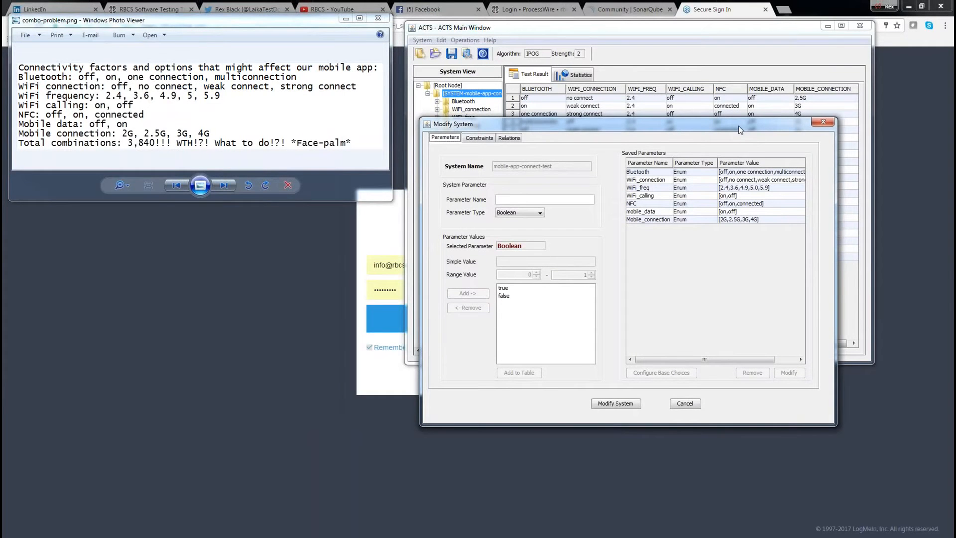
{"action": "left_click", "coordinate": [511, 139]}
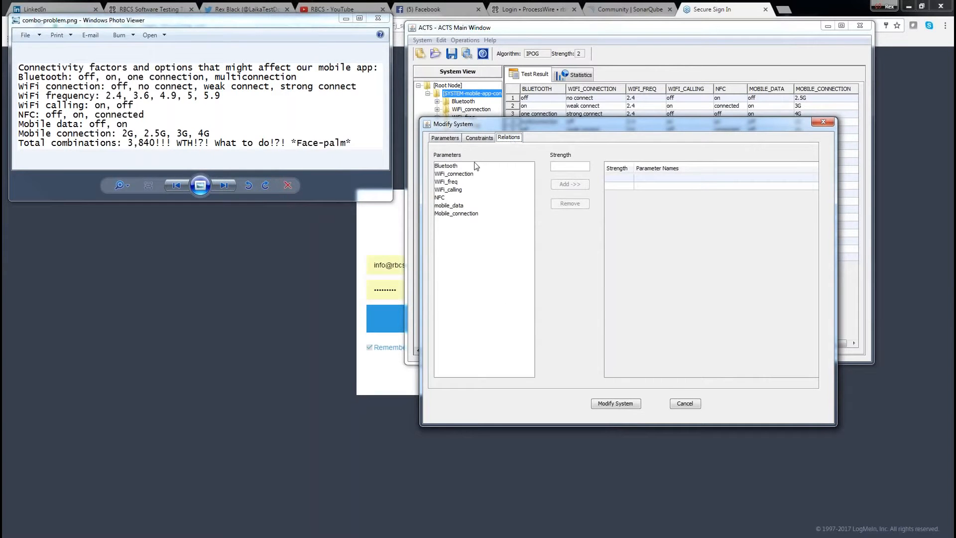
{"action": "left_click", "coordinate": [458, 175]}
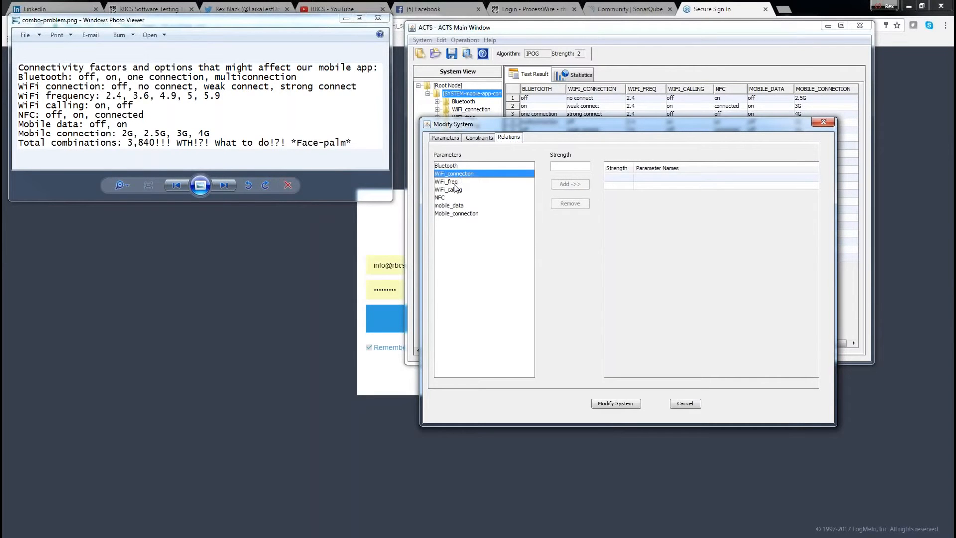
{"action": "left_click", "coordinate": [454, 182], "text": "ctrl"}
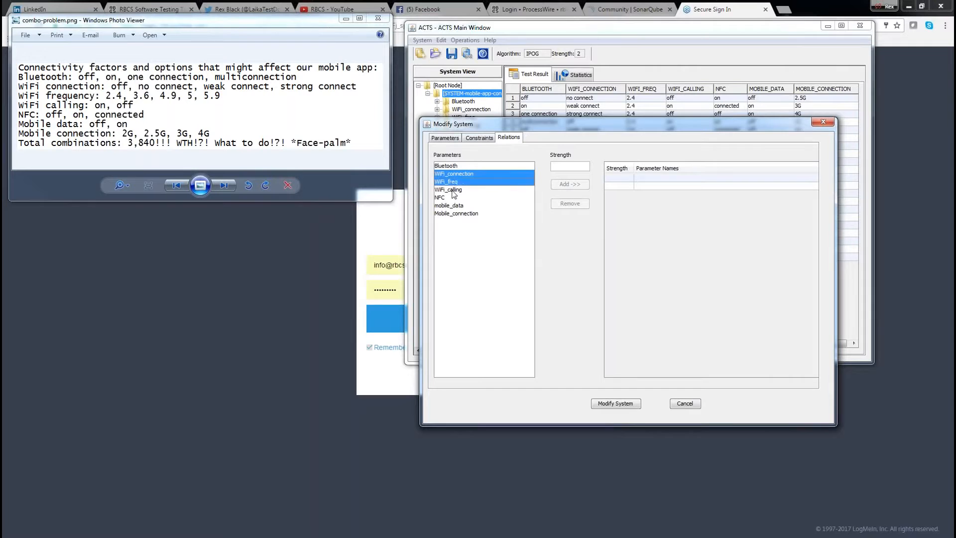
{"action": "left_click", "coordinate": [453, 191], "text": "ctrl"}
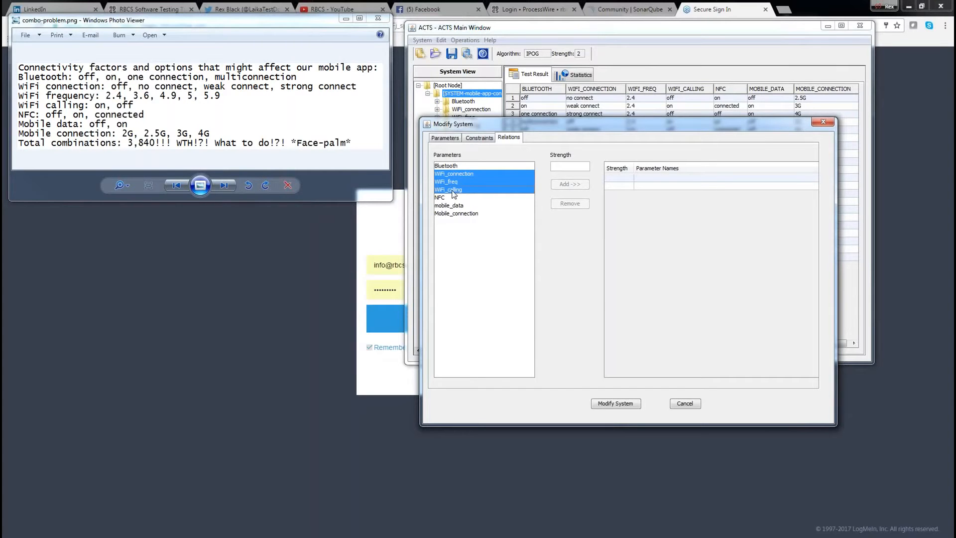
{"action": "left_click", "coordinate": [570, 167]}
{"action": "left_click", "coordinate": [567, 186]}
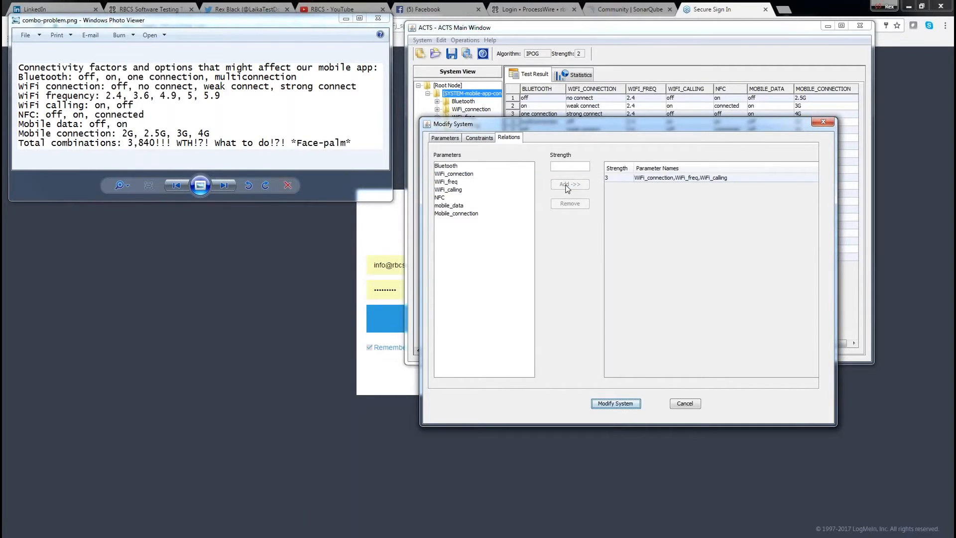
{"action": "left_click", "coordinate": [614, 402]}
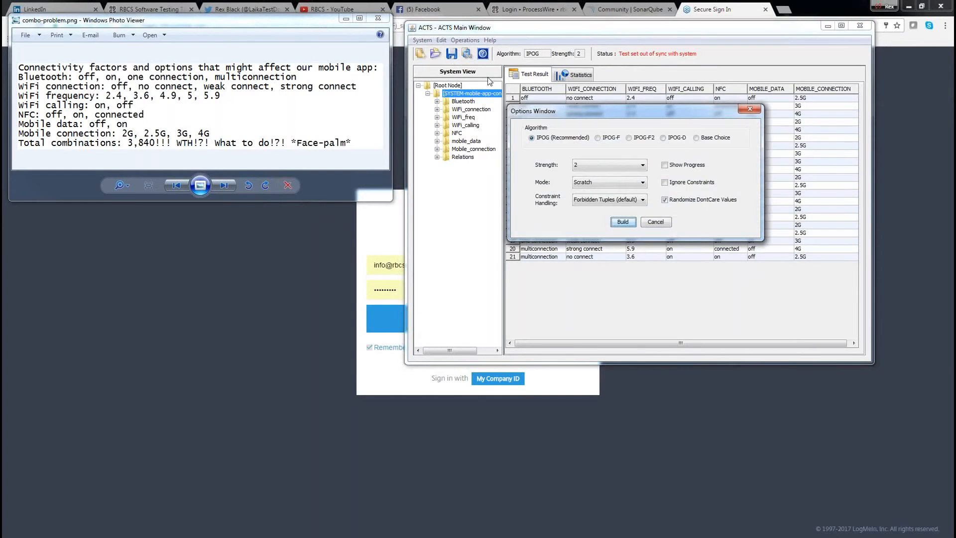
Step: Rebuild the test set from scratch with the IPOG algorithm at Mixed strength, using only the single strength 3 relation
{"action": "left_click", "coordinate": [644, 165]}
{"action": "left_click", "coordinate": [613, 222]}
{"action": "left_click", "coordinate": [625, 223]}
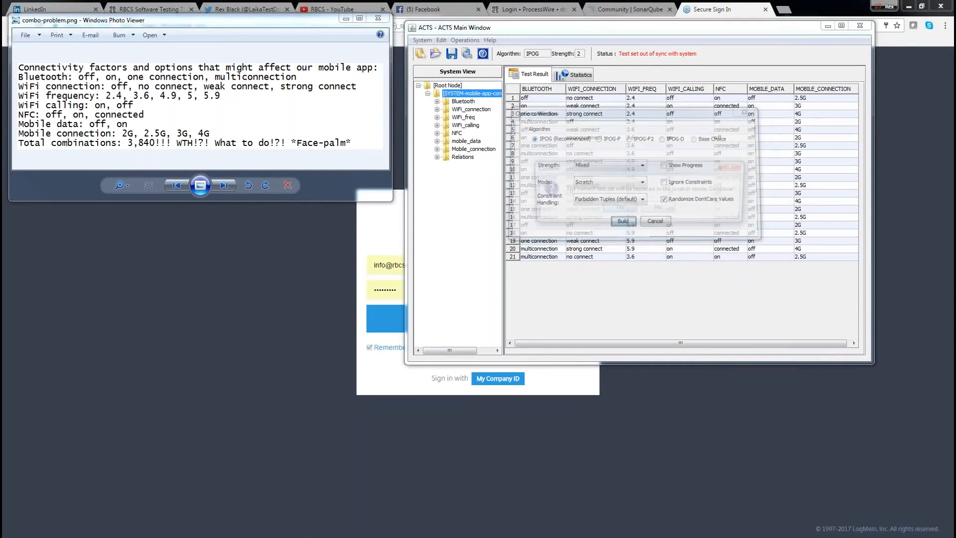
{"action": "left_click", "coordinate": [620, 212]}
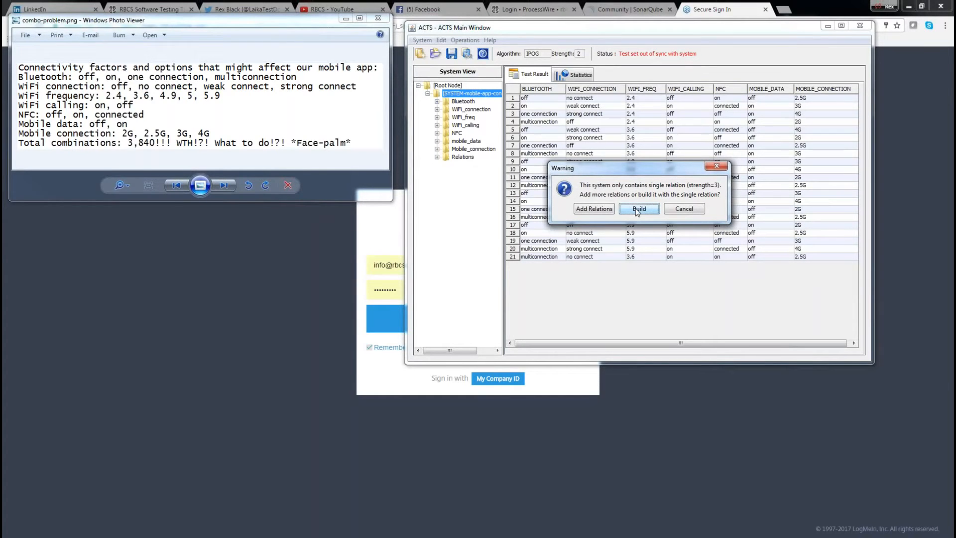
{"action": "left_click", "coordinate": [639, 210]}
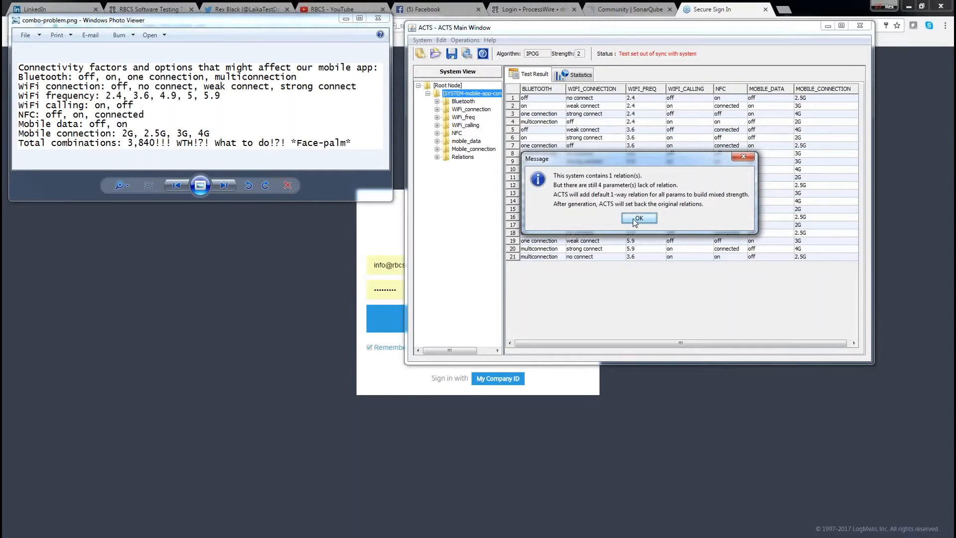
{"action": "left_click", "coordinate": [635, 220]}
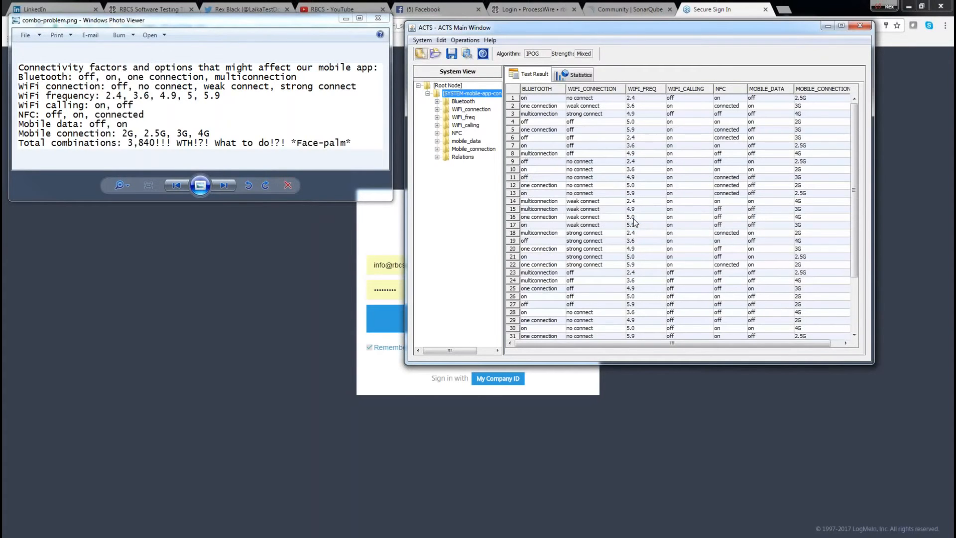
{"action": "mouse_move", "coordinate": [854, 169]}
{"action": "left_mouse_down"}
{"action": "mouse_move", "coordinate": [864, 248]}
{"action": "mouse_move", "coordinate": [851, 150]}
{"action": "left_mouse_up"}
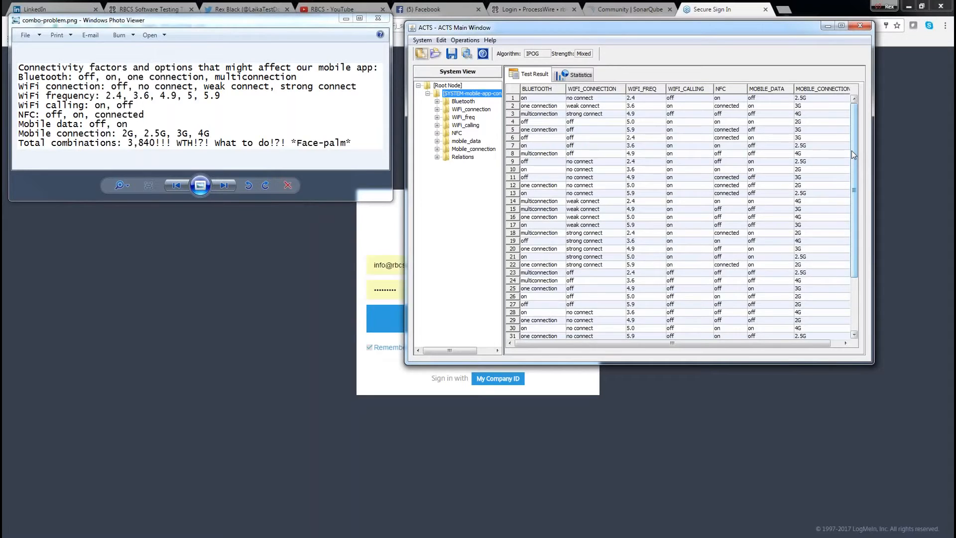
{"action": "left_click_drag", "start_coordinate": [856, 158], "coordinate": [857, 134]}
{"action": "left_click", "coordinate": [464, 40]}
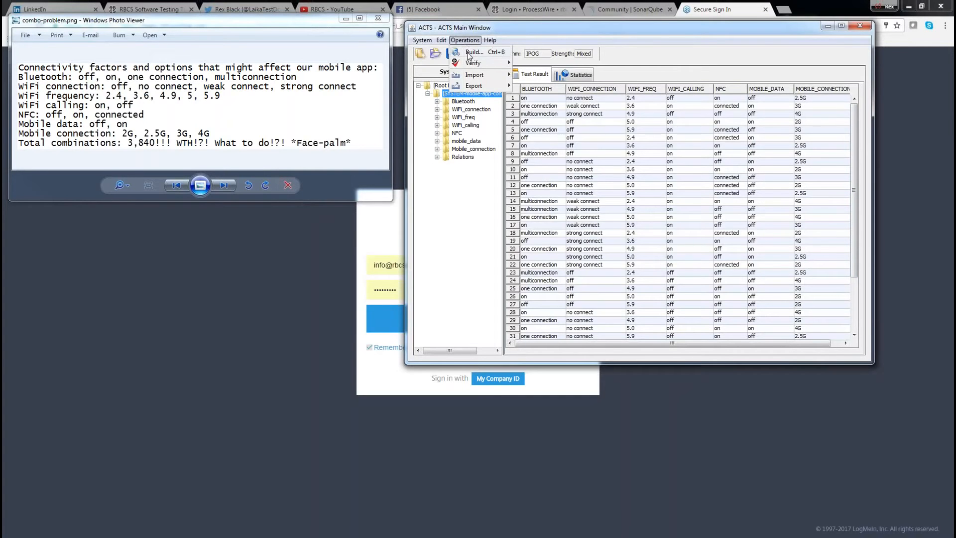
{"action": "left_click", "coordinate": [468, 52]}
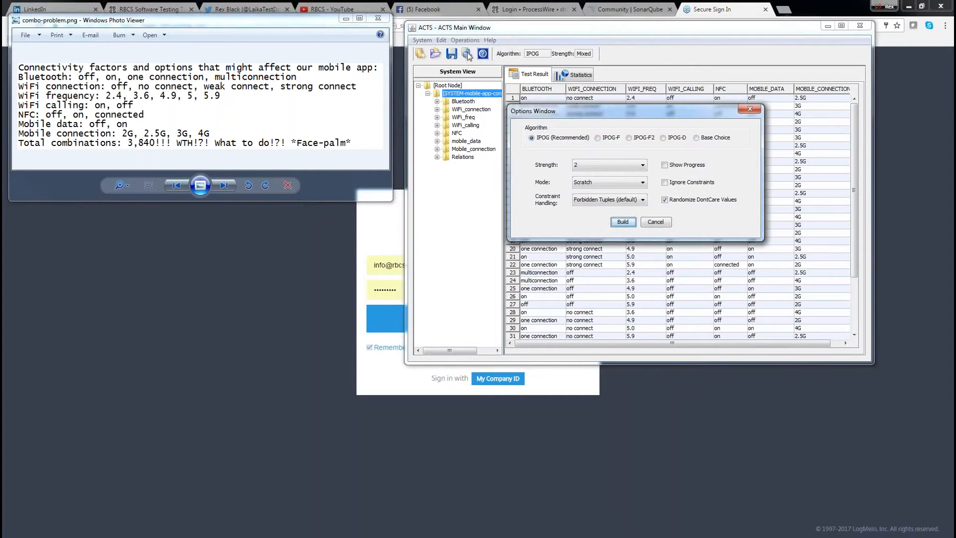
{"action": "left_click", "coordinate": [655, 223]}
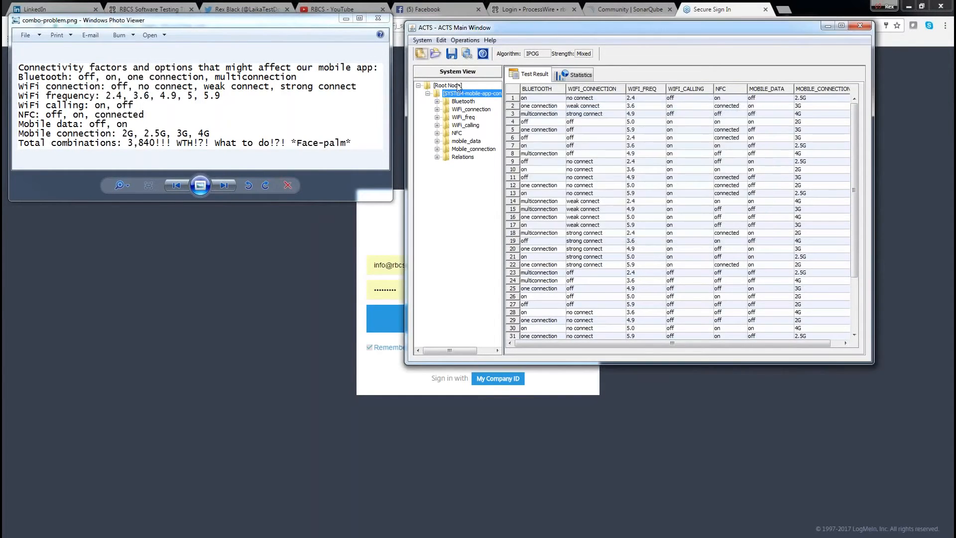
Step: Modify the system by adding a strength 2 relation across all seven parameters, from Bluetooth to Mobile_connection
{"action": "left_click", "coordinate": [442, 40]}
{"action": "left_click", "coordinate": [448, 52]}
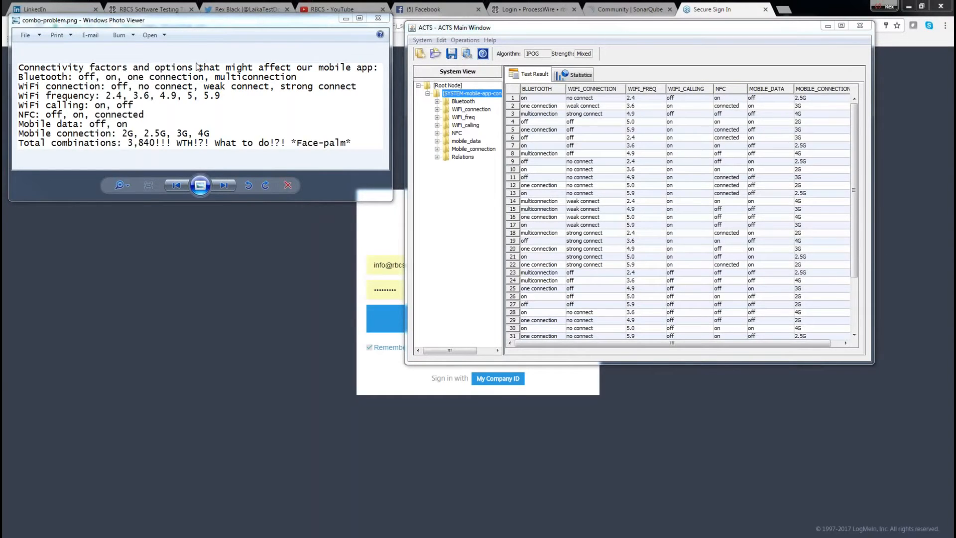
{"action": "left_click_drag", "start_coordinate": [0, 59], "coordinate": [719, 124]}
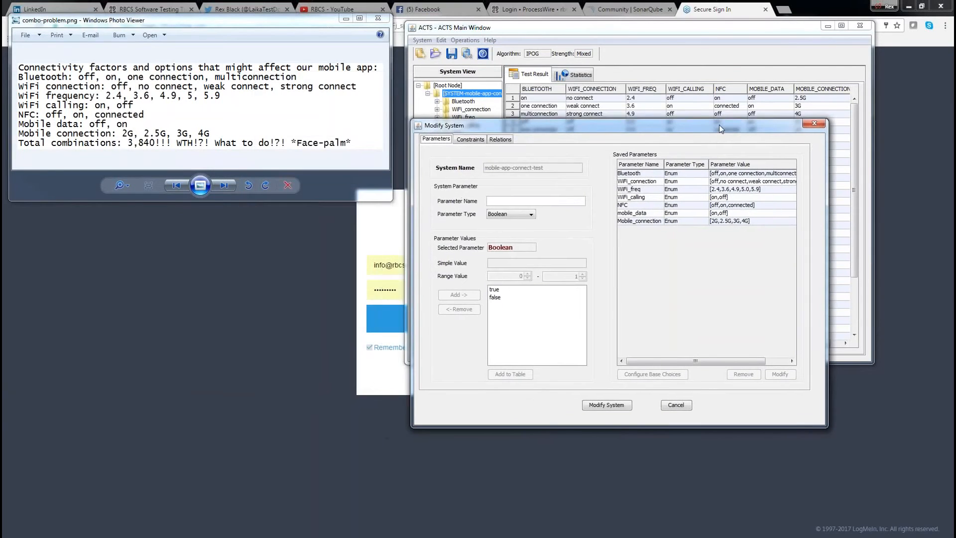
{"action": "left_click", "coordinate": [504, 139]}
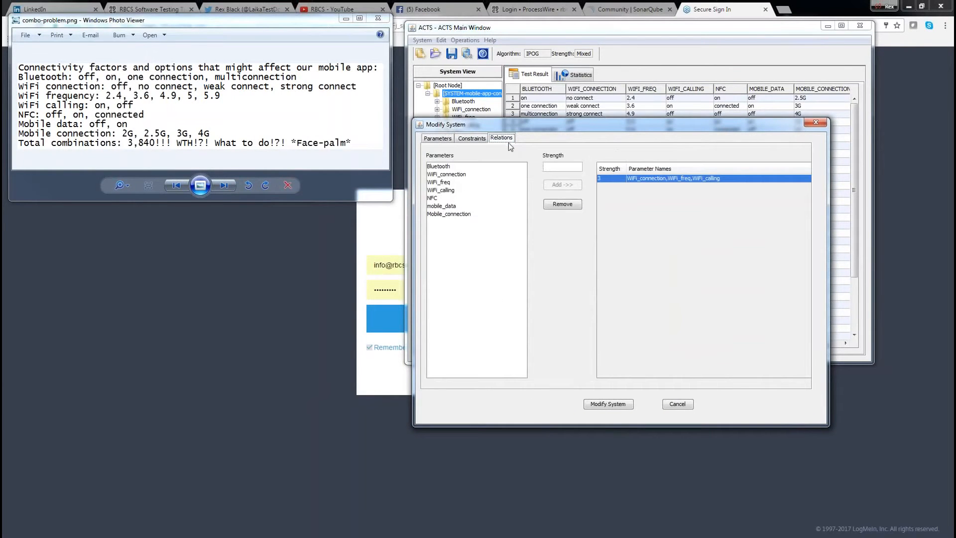
{"action": "left_click", "coordinate": [438, 166]}
{"action": "left_click", "coordinate": [458, 214], "text": "shift"}
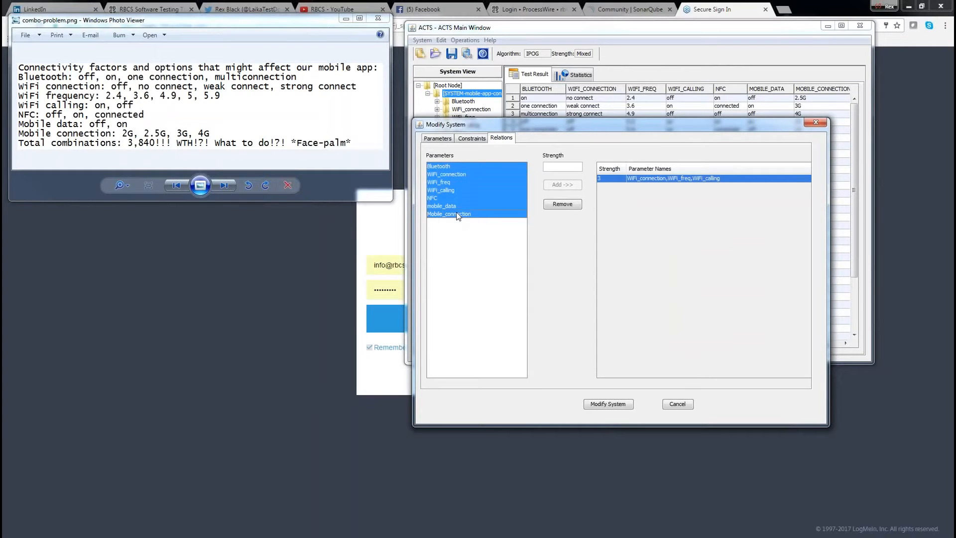
{"action": "left_click", "coordinate": [557, 168]}
{"action": "left_click", "coordinate": [562, 186]}
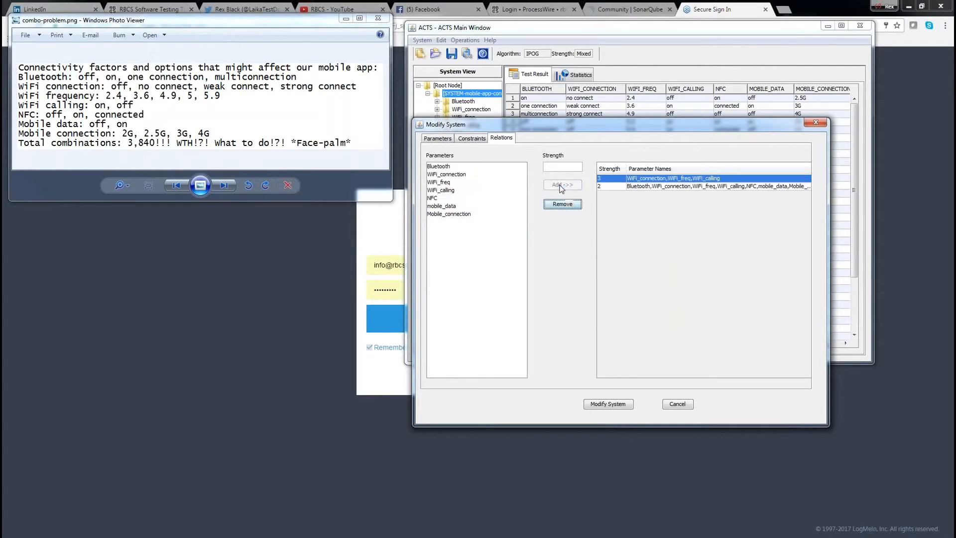
{"action": "left_click", "coordinate": [612, 405]}
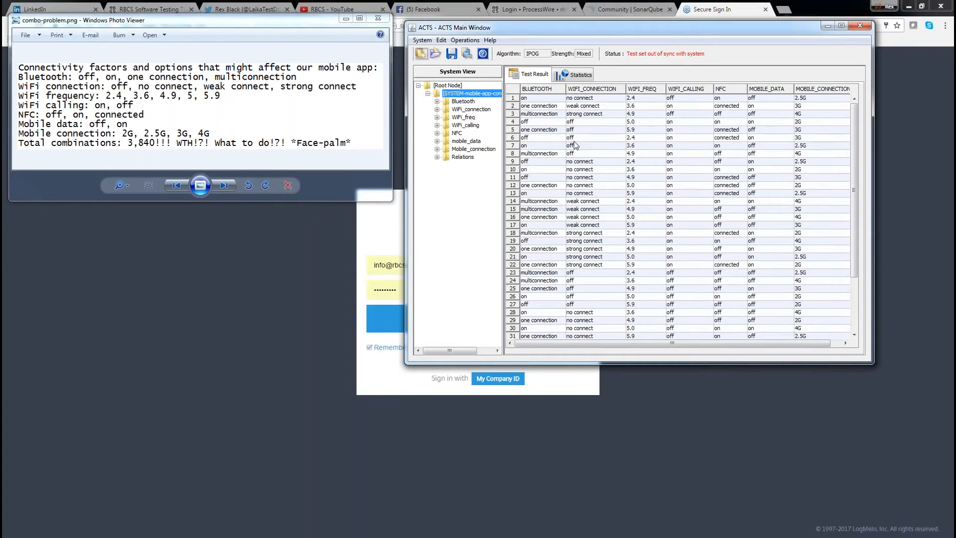
Step: Rebuild the test set from scratch at Mixed strength using both relations, and look through the generated tests
{"action": "key", "text": "ctrl+b"}
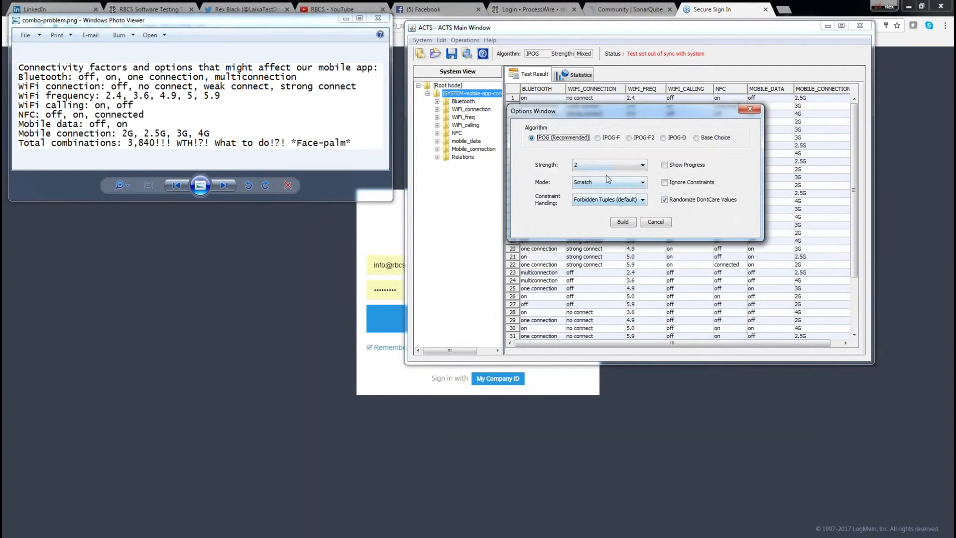
{"action": "left_click", "coordinate": [643, 165]}
{"action": "left_click", "coordinate": [624, 224]}
{"action": "left_click", "coordinate": [623, 222]}
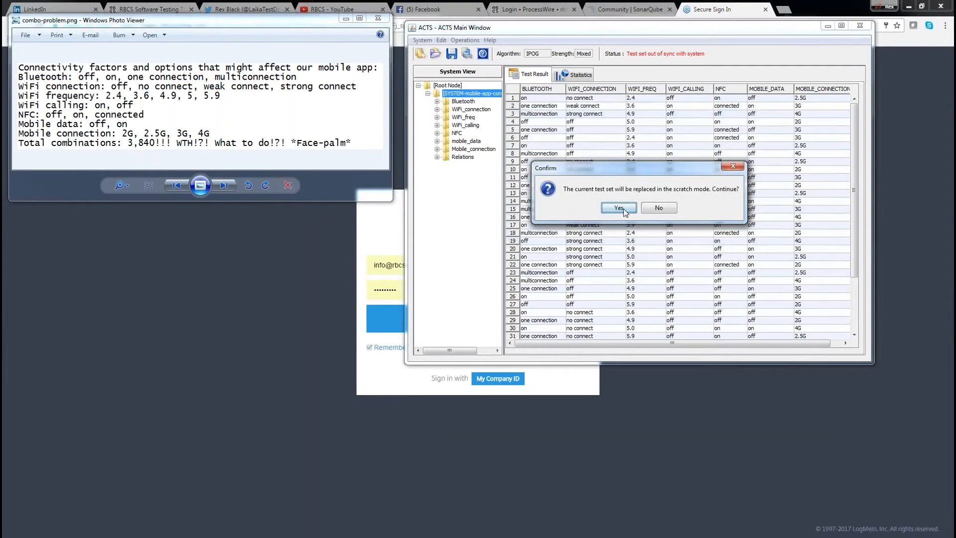
{"action": "left_click", "coordinate": [626, 211]}
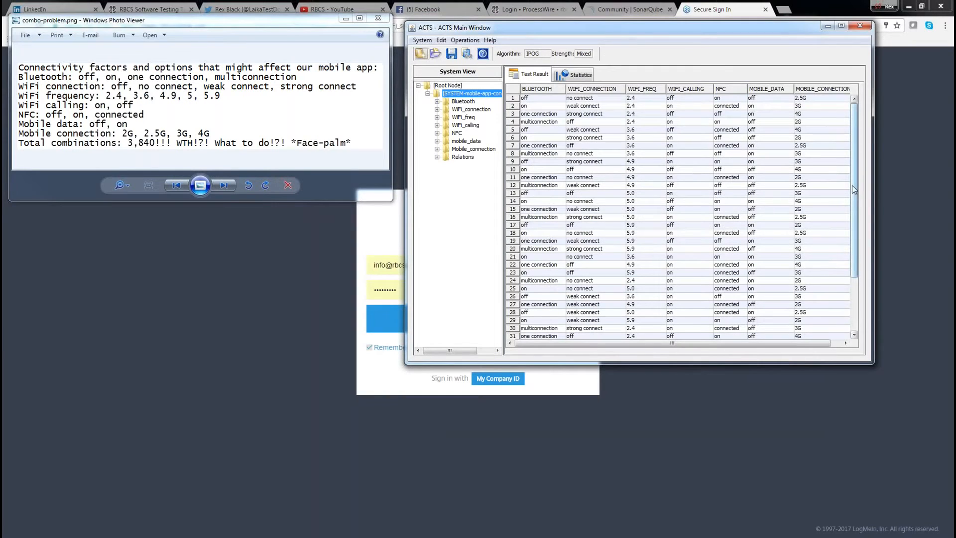
{"action": "left_click_drag", "start_coordinate": [854, 189], "coordinate": [873, 311]}
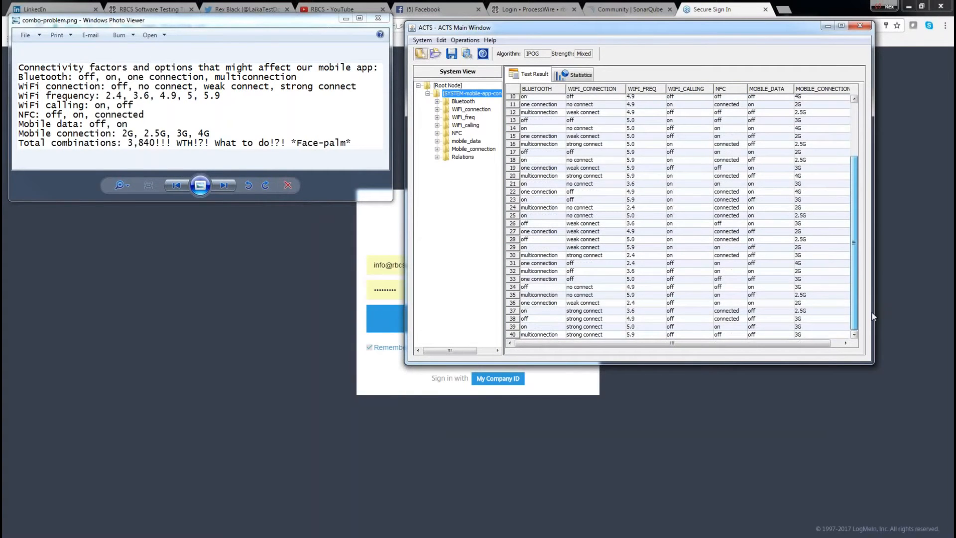
{"action": "left_click_drag", "start_coordinate": [854, 238], "coordinate": [841, 160]}
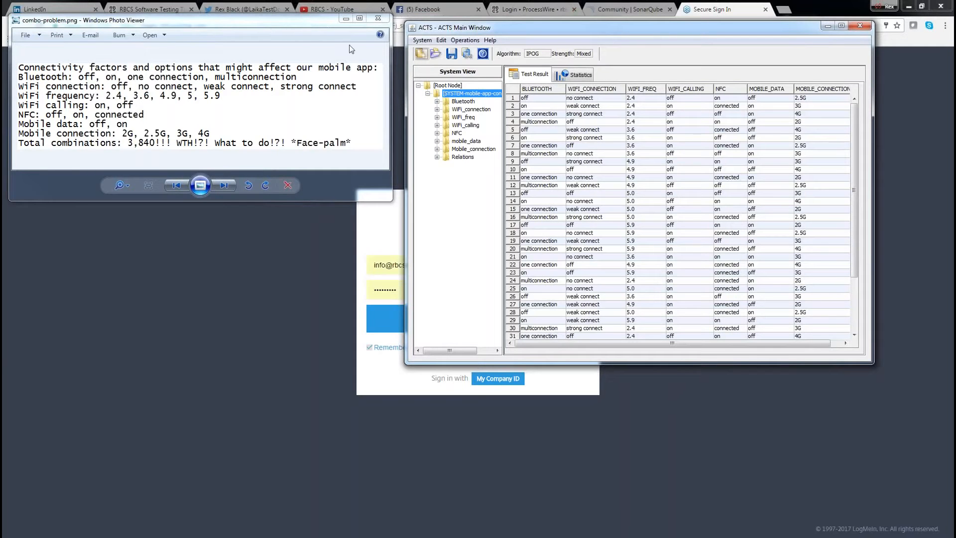
Step: Start a new constraint for the system with the condition that WiFi_connect equals "no connect" or WiFi_connect equals "off"
{"action": "left_click", "coordinate": [423, 41]}
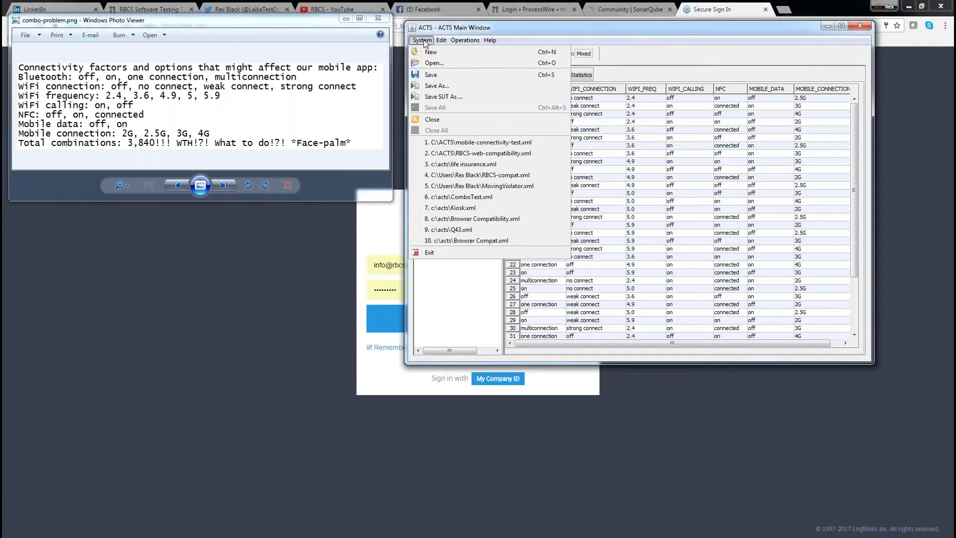
{"action": "mouse_move", "coordinate": [452, 42]}
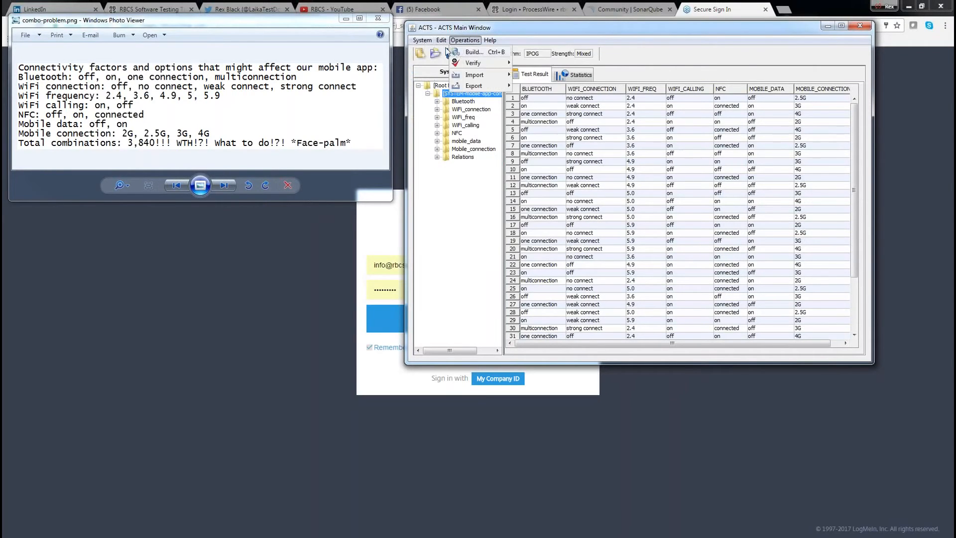
{"action": "left_click", "coordinate": [446, 55]}
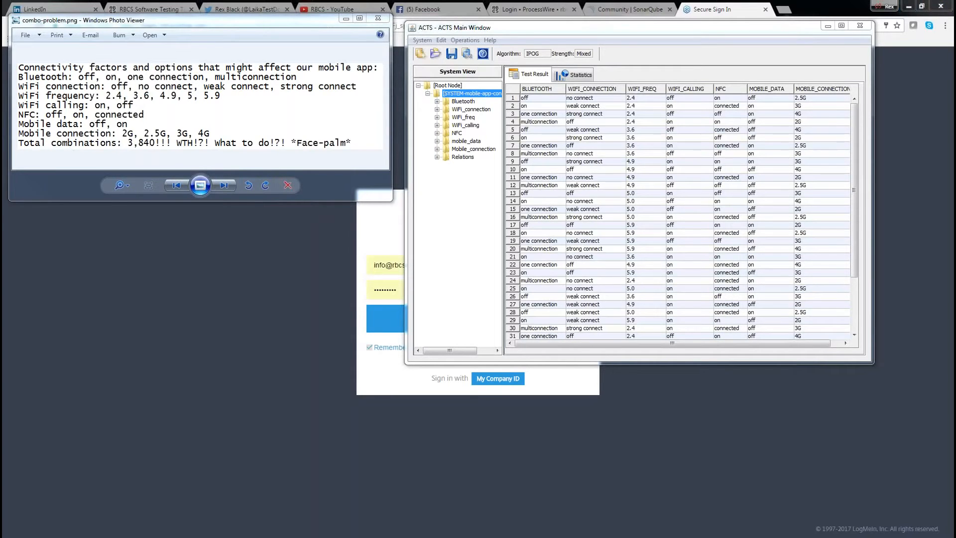
{"action": "left_click_drag", "start_coordinate": [1, 94], "coordinate": [708, 85]}
{"action": "left_click_drag", "start_coordinate": [717, 85], "coordinate": [718, 86]}
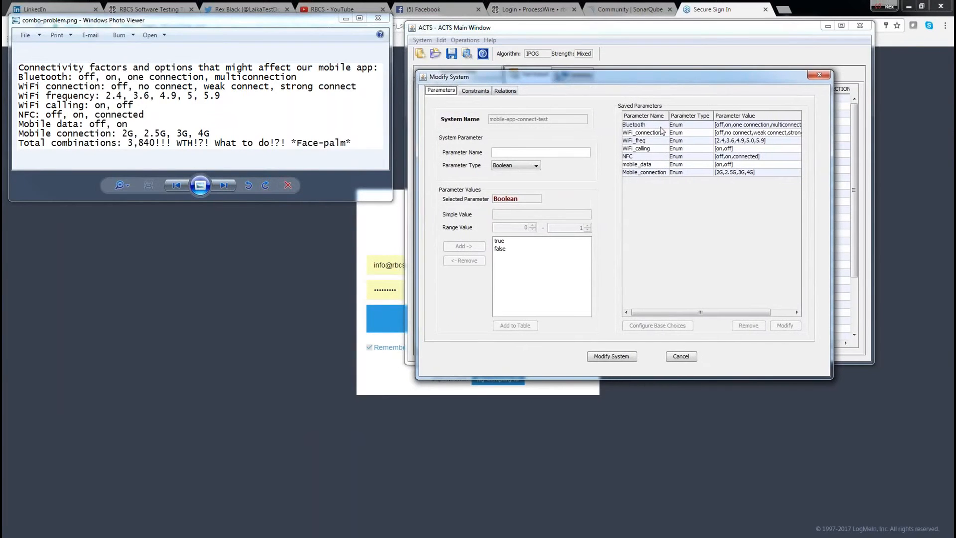
{"action": "left_click", "coordinate": [483, 92]}
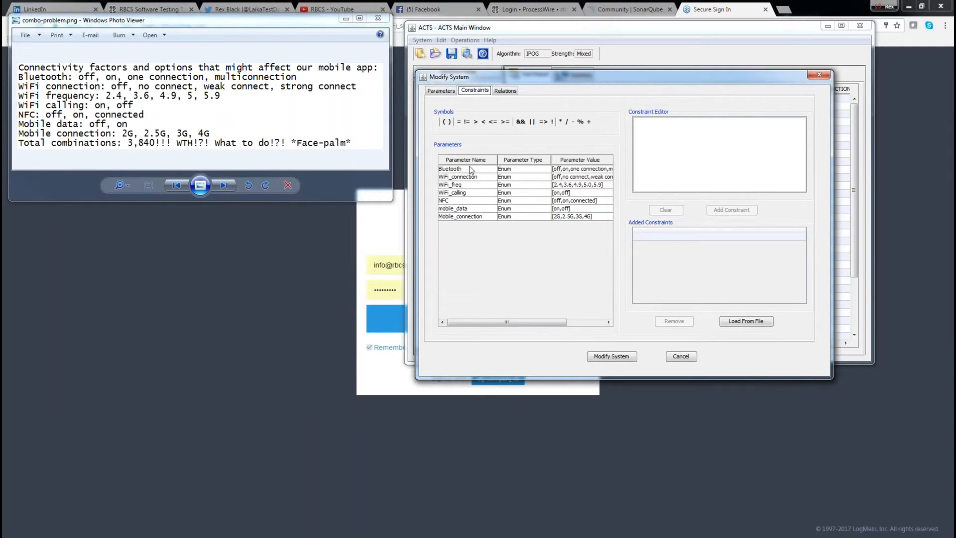
{"action": "left_click", "coordinate": [647, 126]}
{"action": "type", "text": "("}
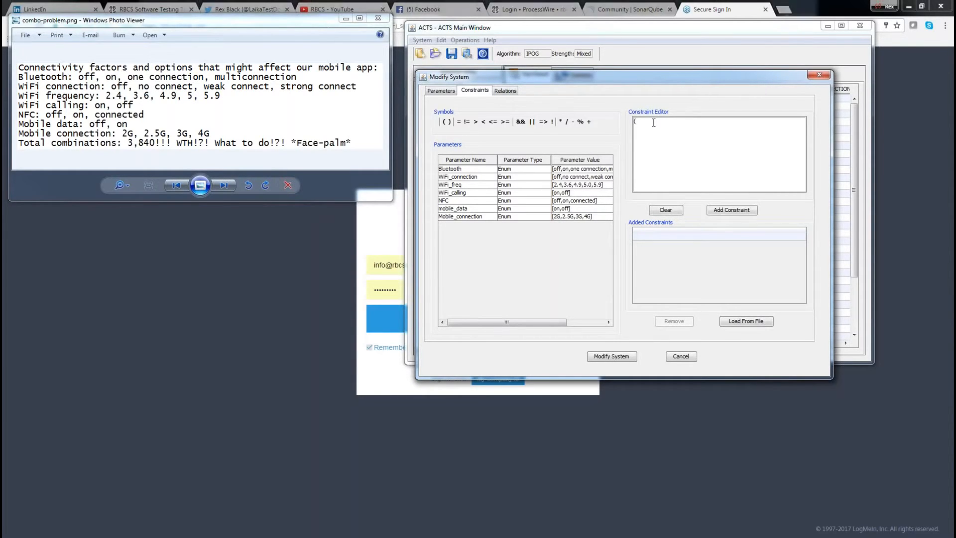
{"action": "type", "text": "WiFi"}
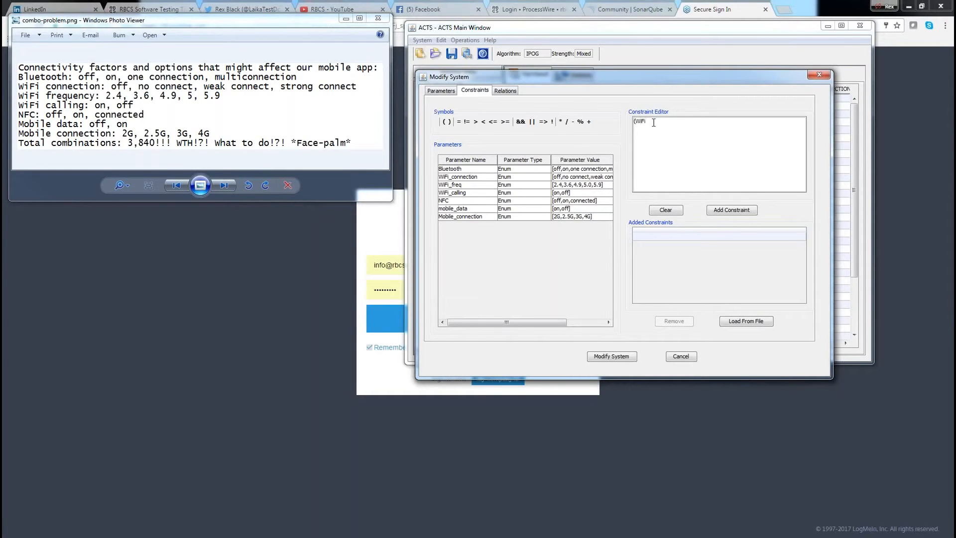
{"action": "type", "text": "_connect = \"non"}
{"action": "key", "text": "BackSpace"}
{"action": "type", "text": "o connect\""}
{"action": "type", "text": ") || W"}
{"action": "type", "text": "iFi_connect = \"off\")"}
Step: Extend the constraint with the implication => (WiFi_freq = "2.4") and try to add it to the system's constraints
{"action": "key", "text": "Left"}
{"action": "key", "text": "Left"}
{"action": "key", "text": "Left"}
{"action": "key", "text": "Left"}
{"action": "key", "text": "Left"}
{"action": "key", "text": "Left"}
{"action": "type", "text": "("}
{"action": "key", "text": "Right"}
{"action": "key", "text": "Right"}
{"action": "key", "text": "Right"}
{"action": "key", "text": "Right"}
{"action": "type", "text": "=> (Wifi"}
{"action": "key", "text": "BackSpace"}
{"action": "type", "text": "F"}
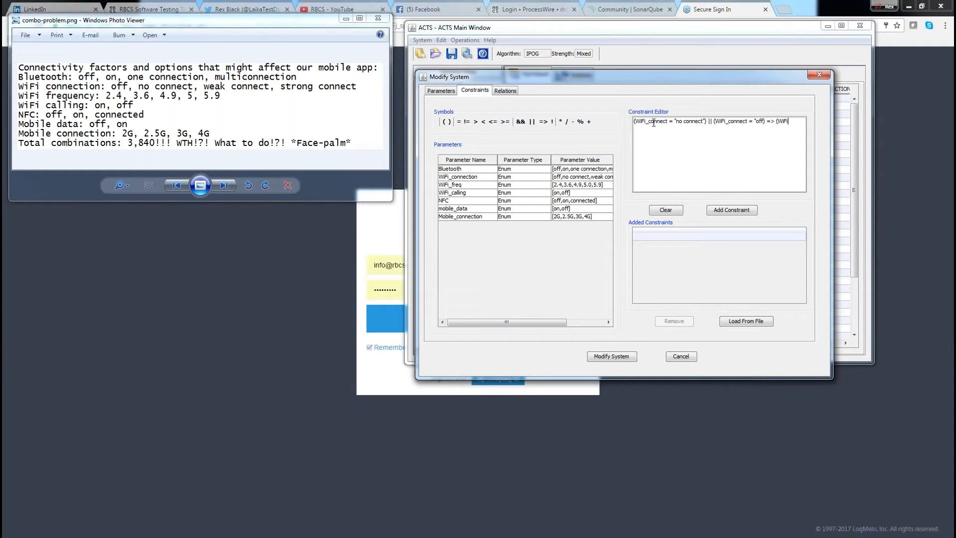
{"action": "type", "text": "i_freq = \"2.4\")"}
{"action": "left_click", "coordinate": [715, 213]}
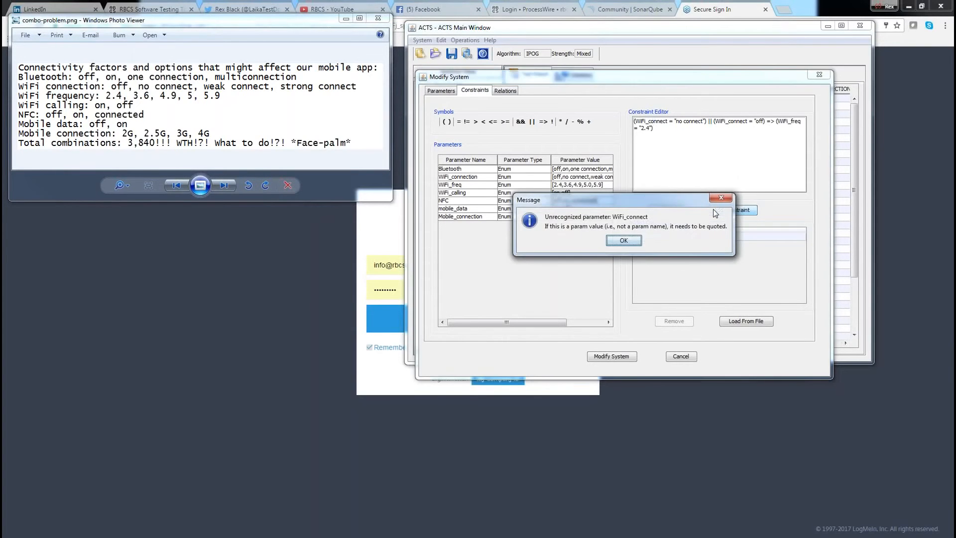
Step: Correct both parameter names in the constraint to WiFi_connection and the second value to "off", and add the constraint to the modified system
{"action": "left_click", "coordinate": [624, 241]}
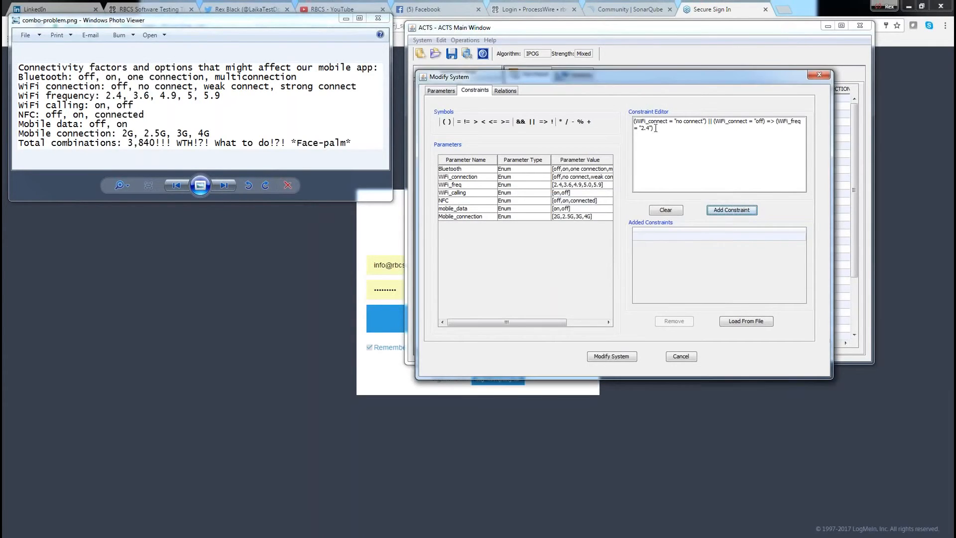
{"action": "left_click", "coordinate": [657, 122]}
{"action": "type", "text": "ion"}
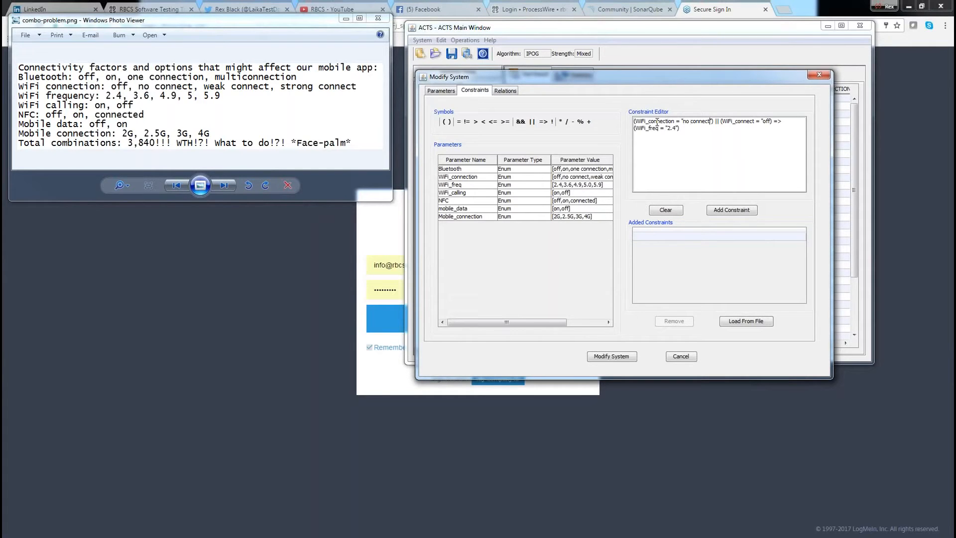
{"action": "type", "text": "ion = \""}
{"action": "left_click", "coordinate": [717, 209]}
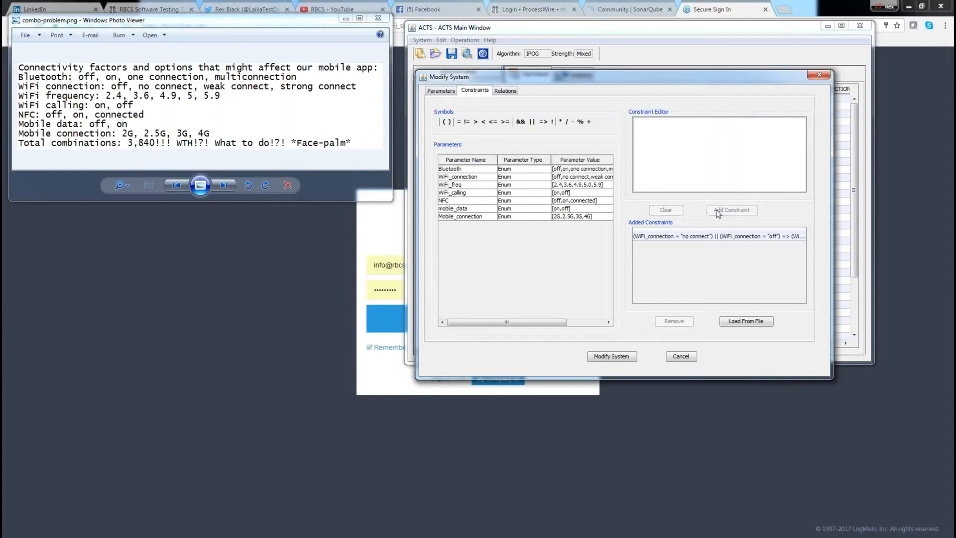
{"action": "left_click", "coordinate": [618, 357]}
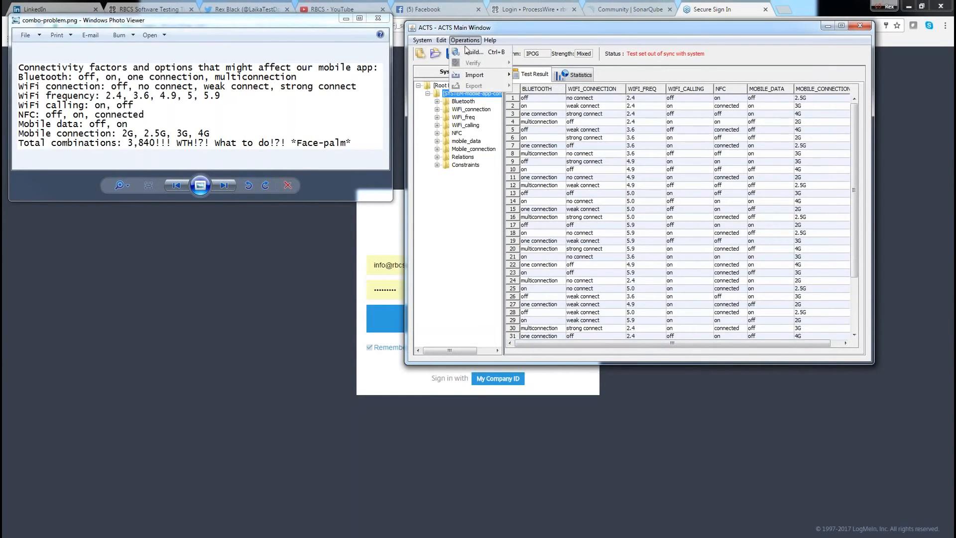
Step: Rebuild the test set from scratch at Mixed strength with the WiFi constraint applied, replacing the current tests
{"action": "left_click", "coordinate": [483, 54]}
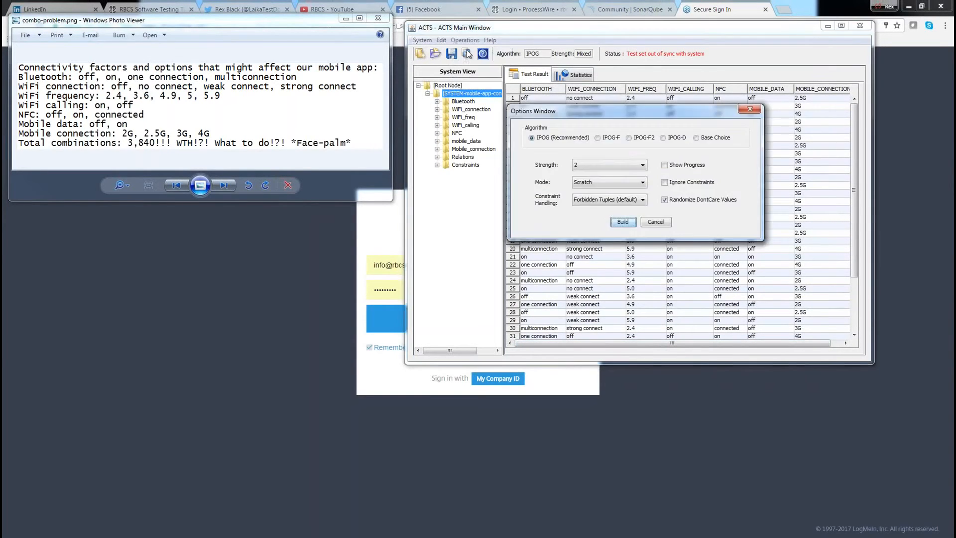
{"action": "left_click", "coordinate": [643, 165]}
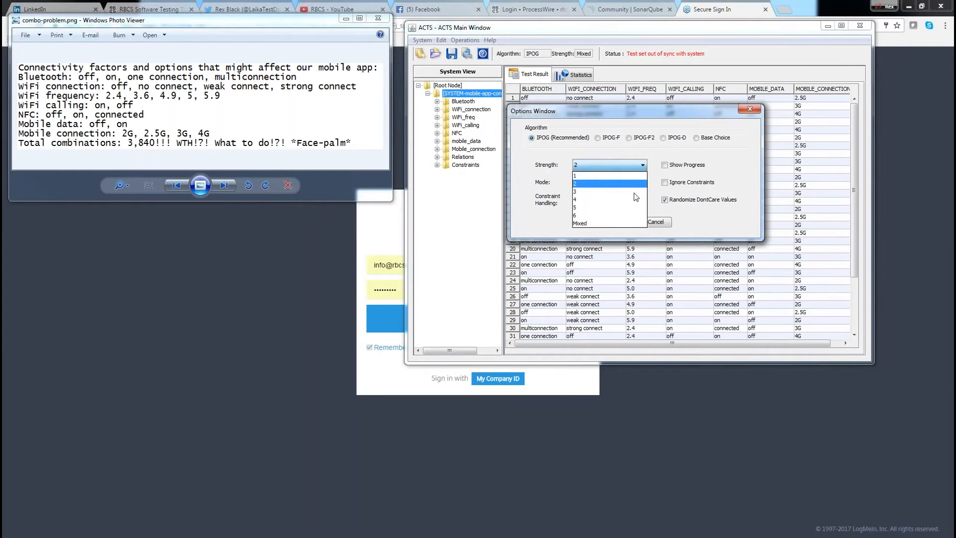
{"action": "left_click", "coordinate": [598, 224]}
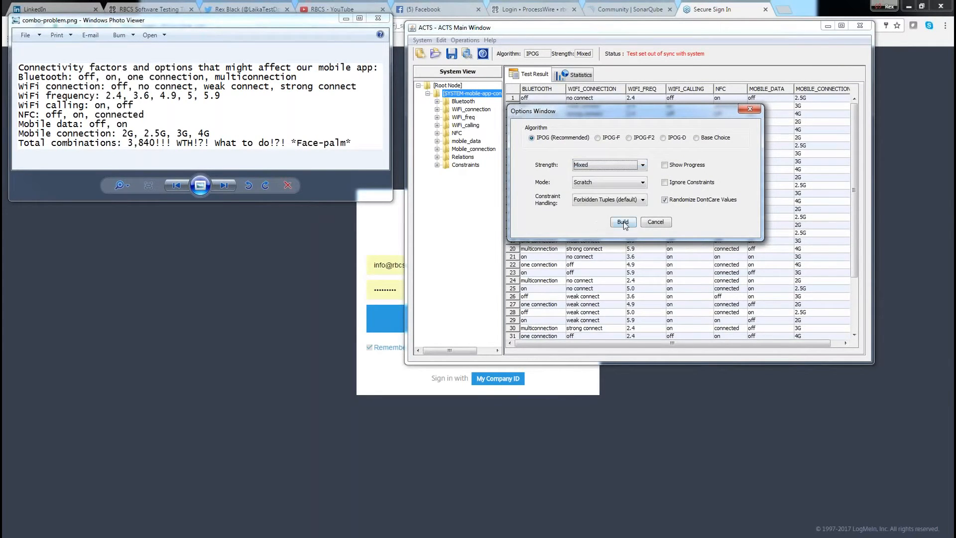
{"action": "left_click", "coordinate": [623, 224]}
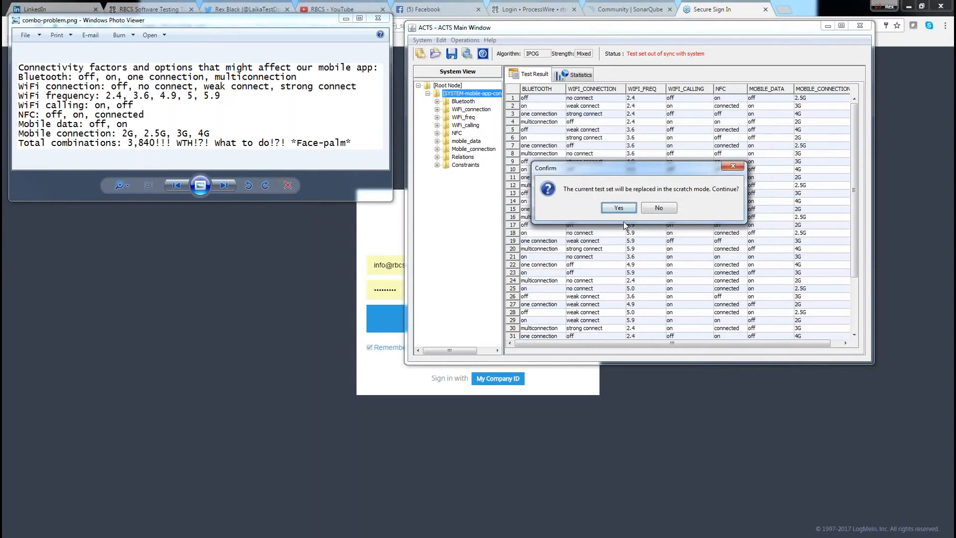
{"action": "left_click", "coordinate": [619, 208]}
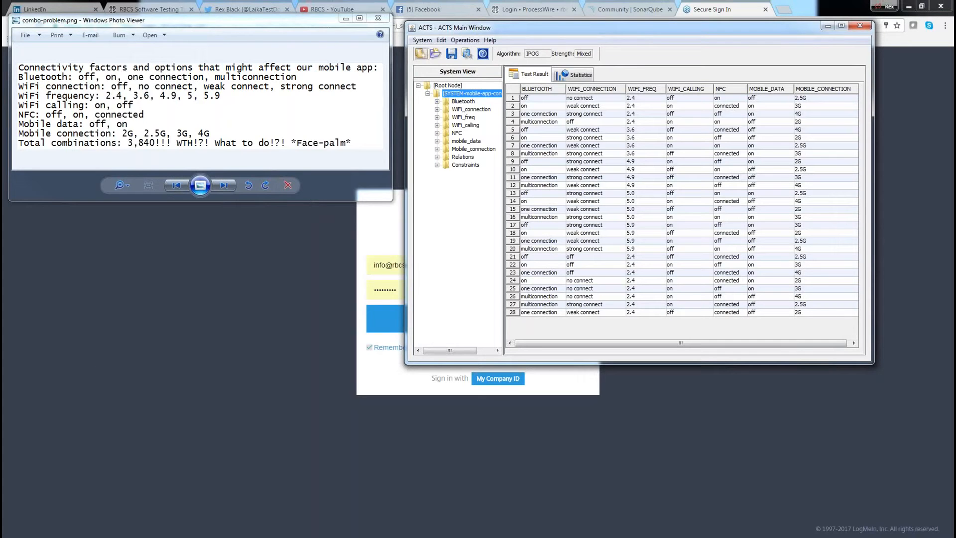
Step: Switch to the ACTS2.92 folder window, move it clear of the test results, and select acts_user_guide_2.92.pdf
{"action": "key", "text": "alt+Tab"}
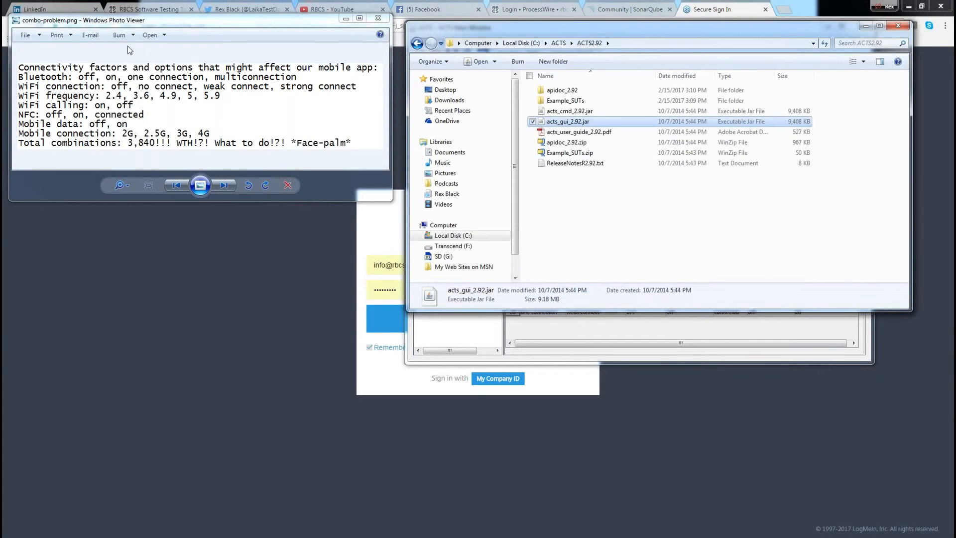
{"action": "left_click_drag", "start_coordinate": [618, 35], "coordinate": [303, 222]}
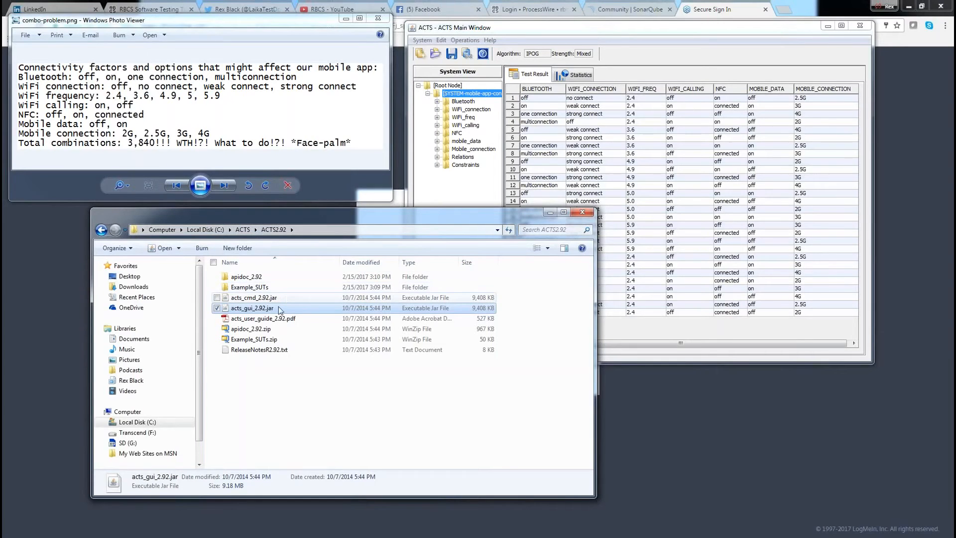
{"action": "left_click", "coordinate": [268, 321]}
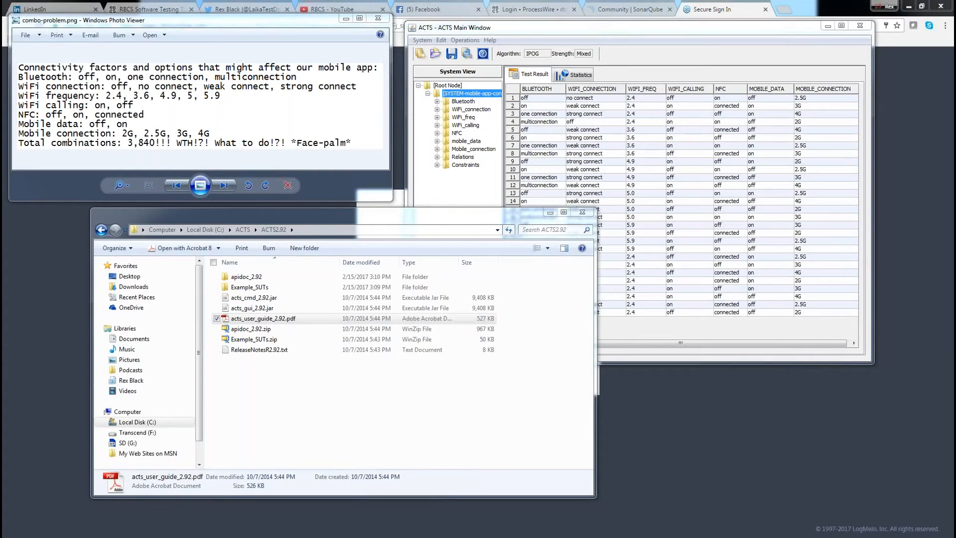
Step: Switch back to ACTS, view the test set's statistics and coverage graph, and return to the generated tests
{"action": "left_click", "coordinate": [592, 24]}
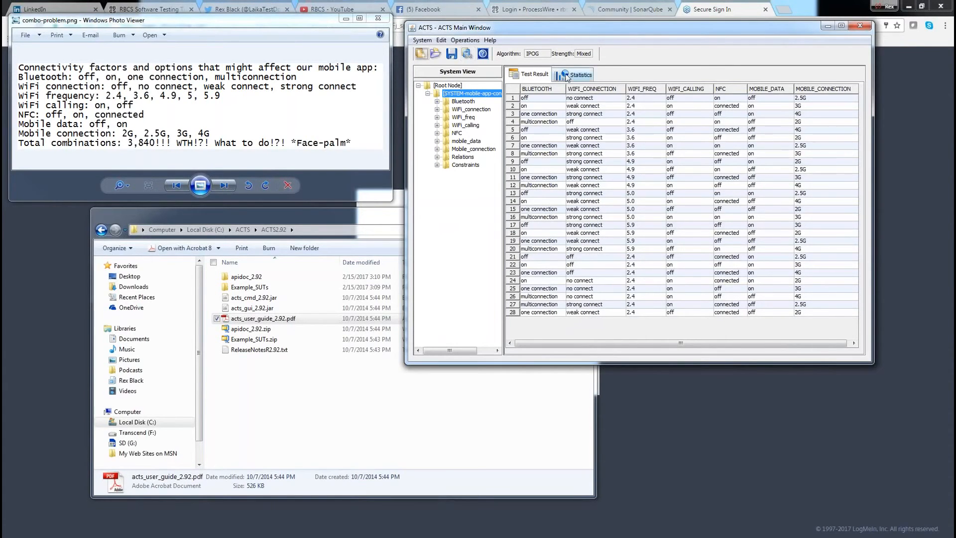
{"action": "left_click", "coordinate": [581, 75]}
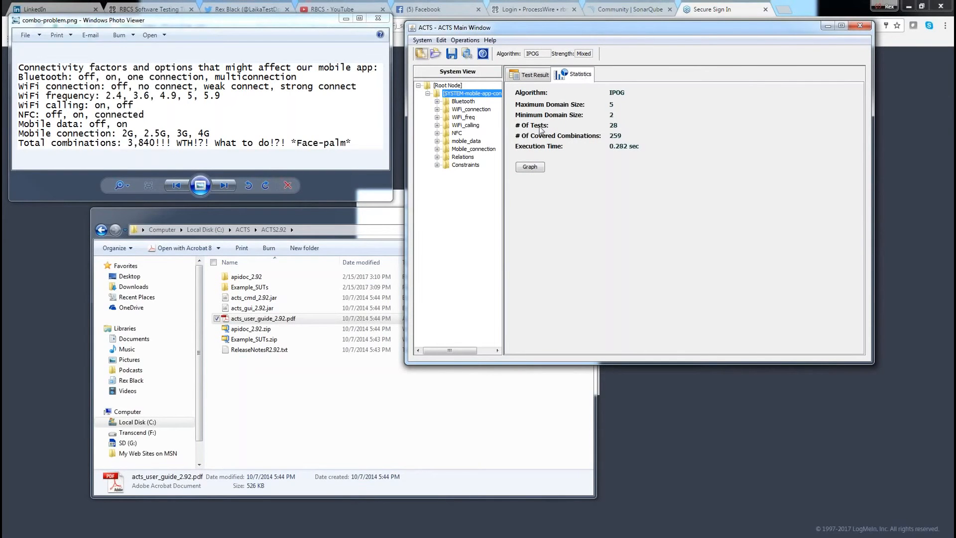
{"action": "left_click", "coordinate": [531, 167]}
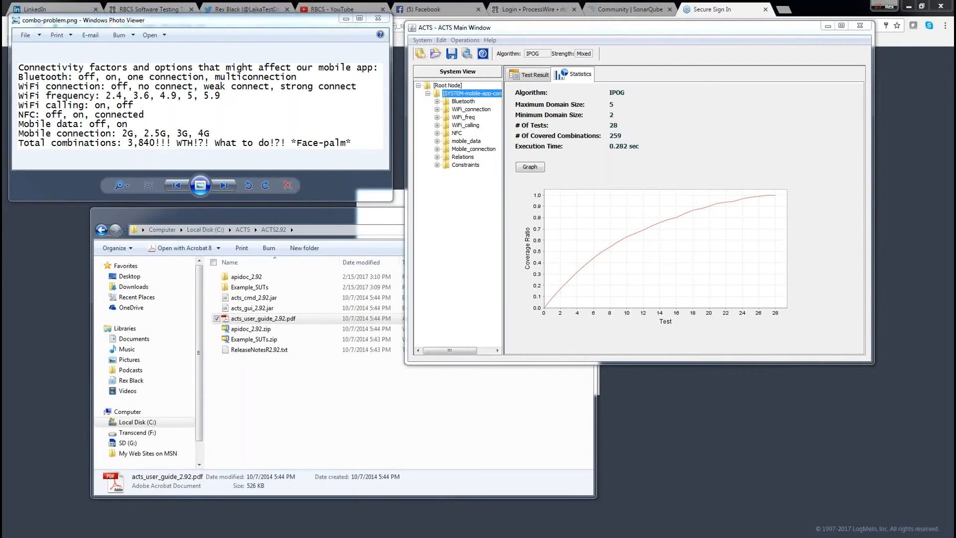
{"action": "left_click", "coordinate": [533, 74]}
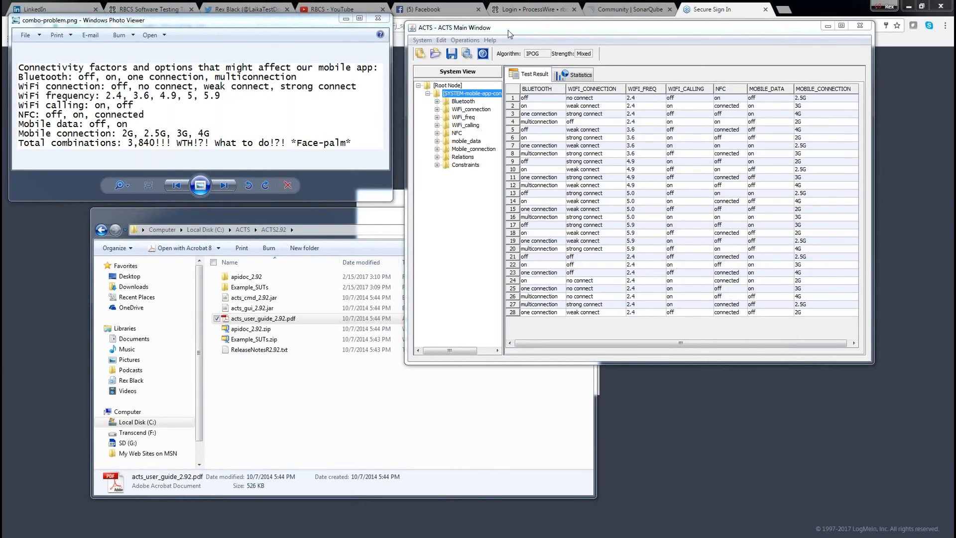
Step: Open the mobile-app-connect-test system for modification, review its constraints, relations and parameters, and select the Bluetooth parameter
{"action": "left_click", "coordinate": [441, 40]}
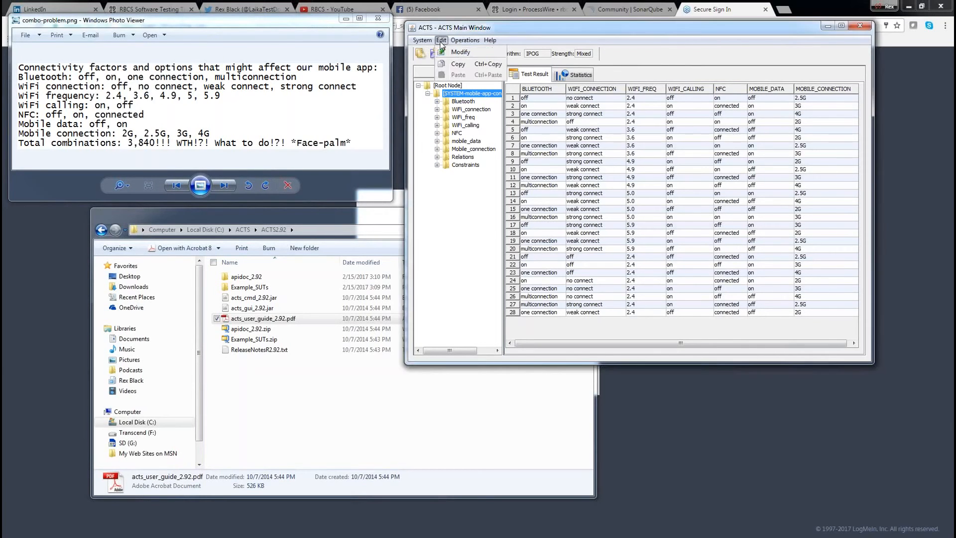
{"action": "left_click", "coordinate": [458, 53]}
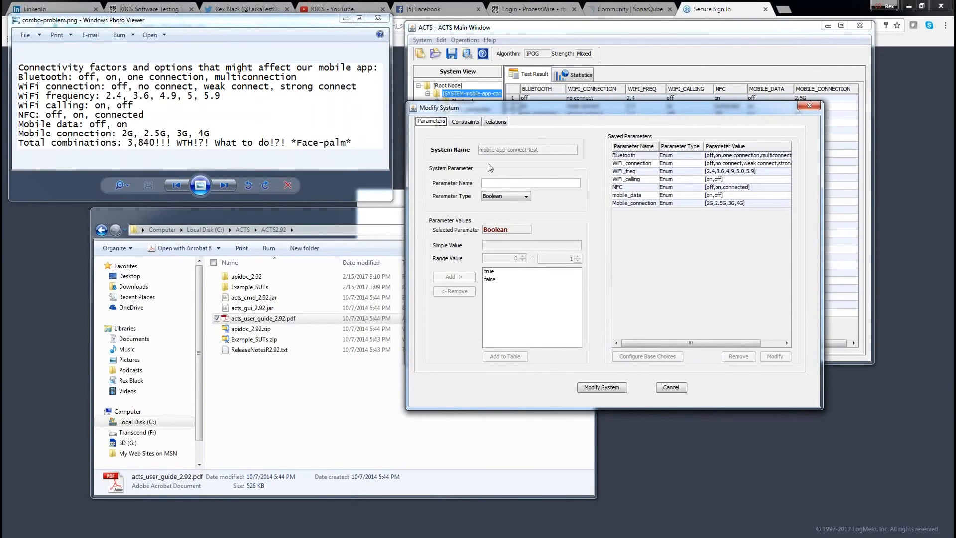
{"action": "left_click", "coordinate": [467, 122]}
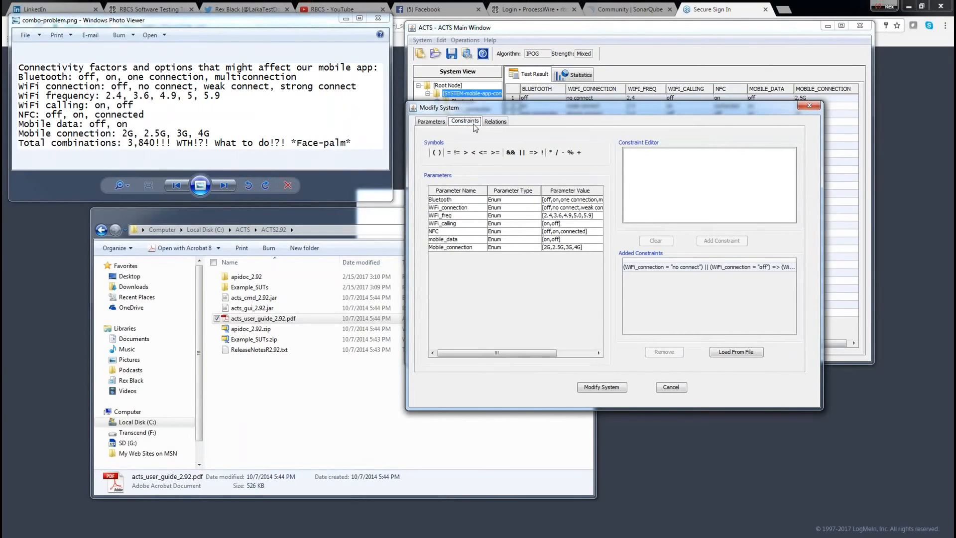
{"action": "left_click", "coordinate": [497, 123]}
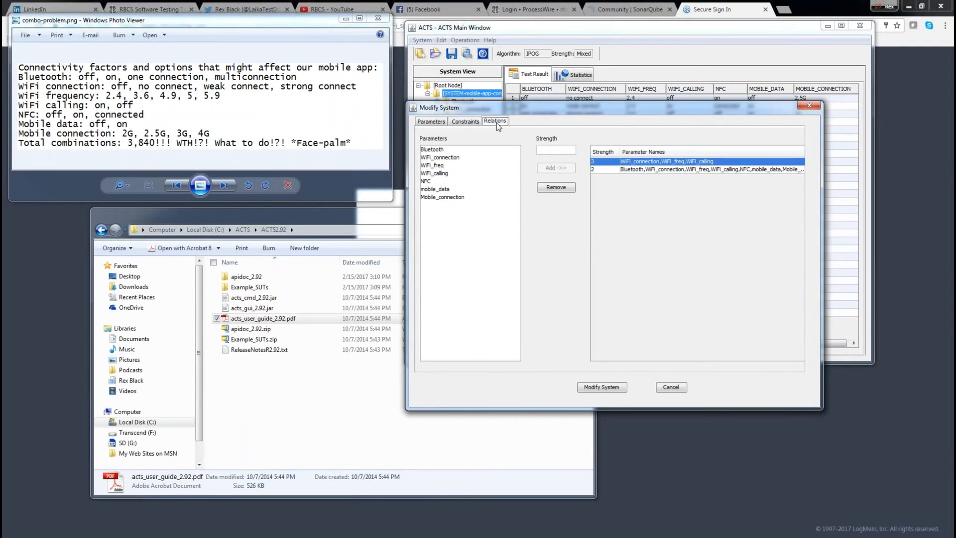
{"action": "left_click", "coordinate": [437, 124]}
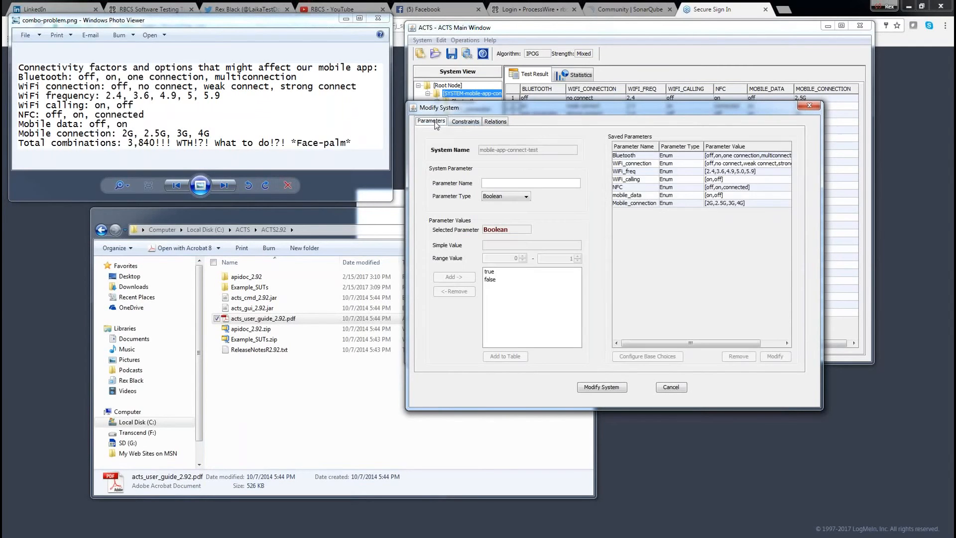
{"action": "left_click", "coordinate": [638, 155]}
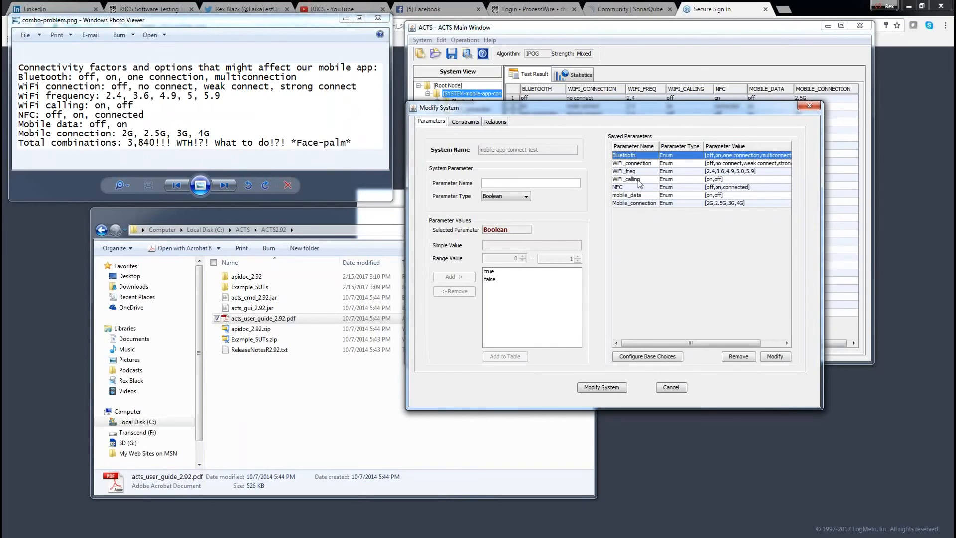